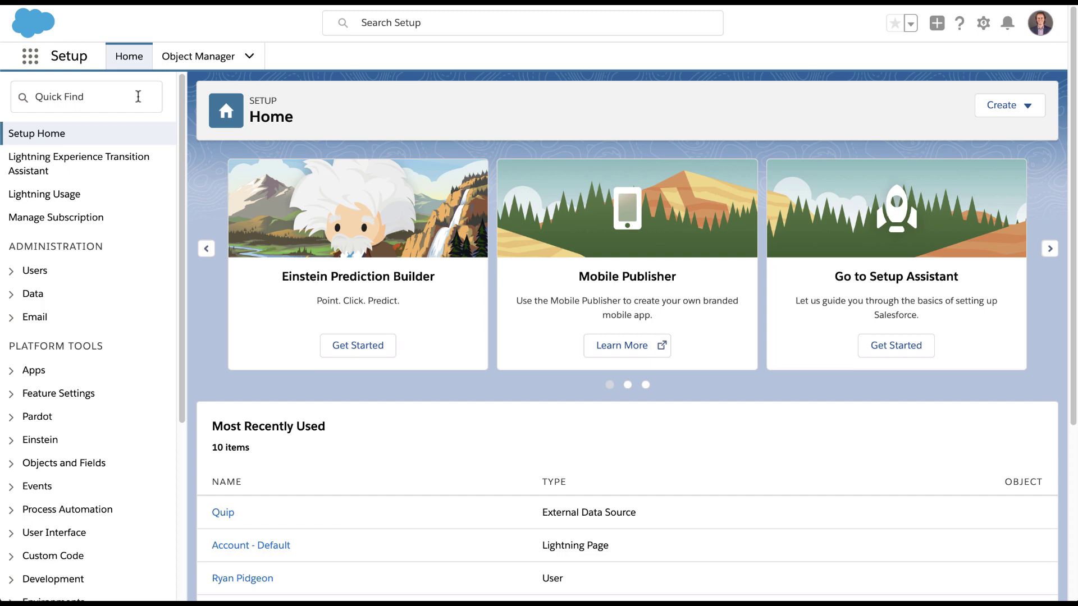
# Find and open Process Builder from Setup Quick Find.
pyautogui.click(138, 96)
pyautogui.write('proces')
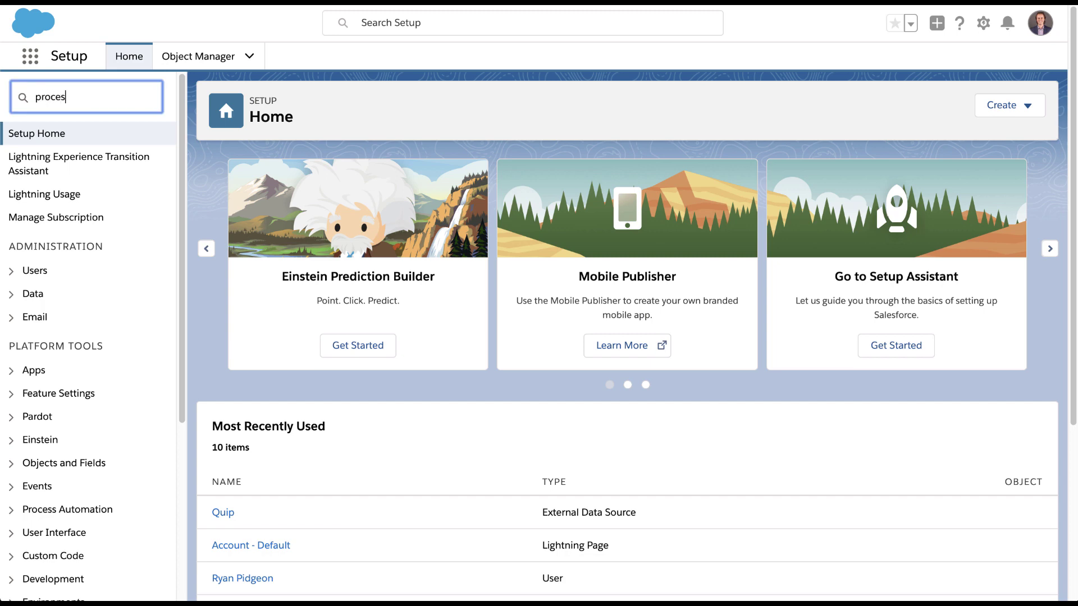
pyautogui.write('s builder')
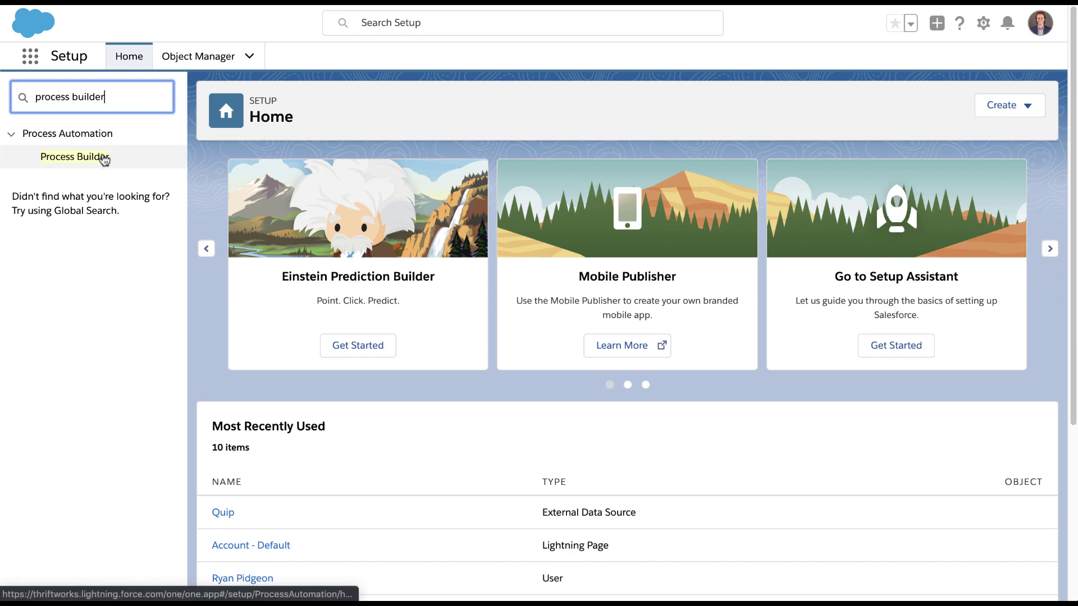
pyautogui.click(105, 159)
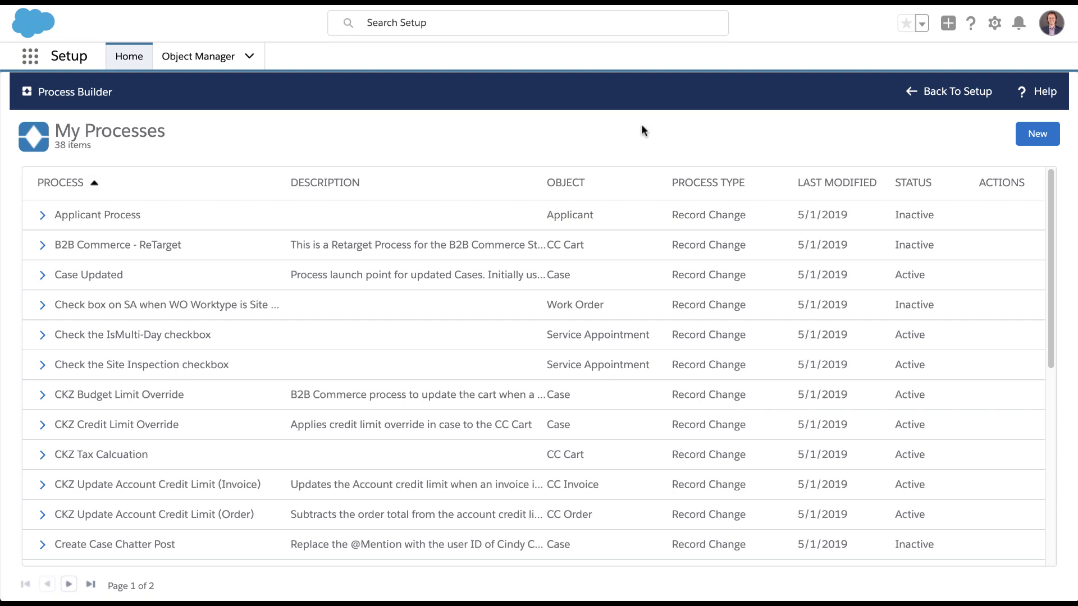
# Create a new process 'Live Deal Feed' that starts when a record changes.
pyautogui.click(1029, 140)
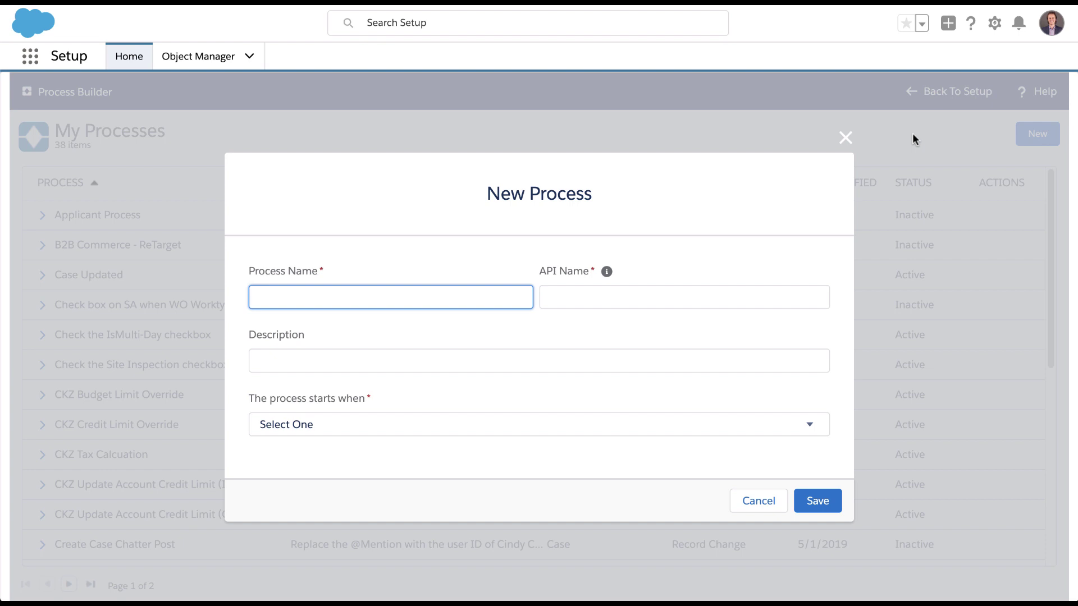
pyautogui.write('Live Dea')
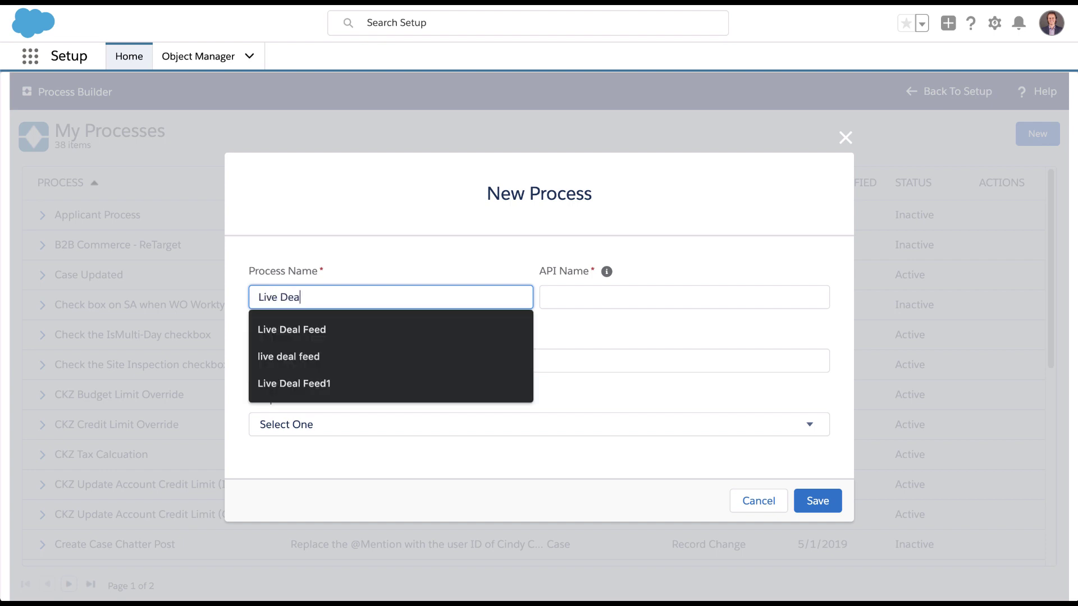
pyautogui.write('l Feed')
pyautogui.click(777, 296)
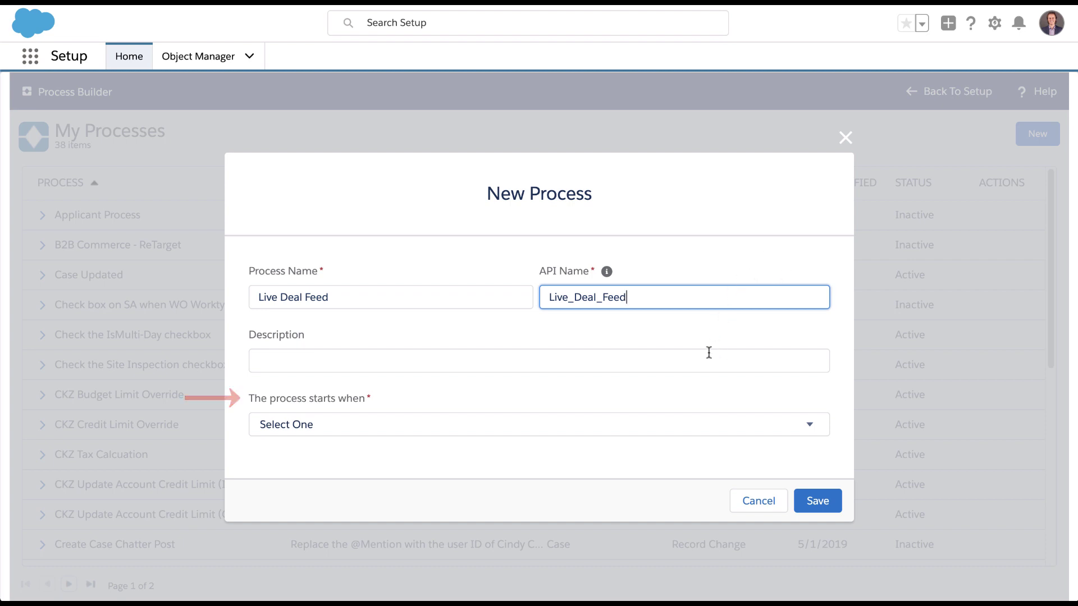
pyautogui.click(691, 421)
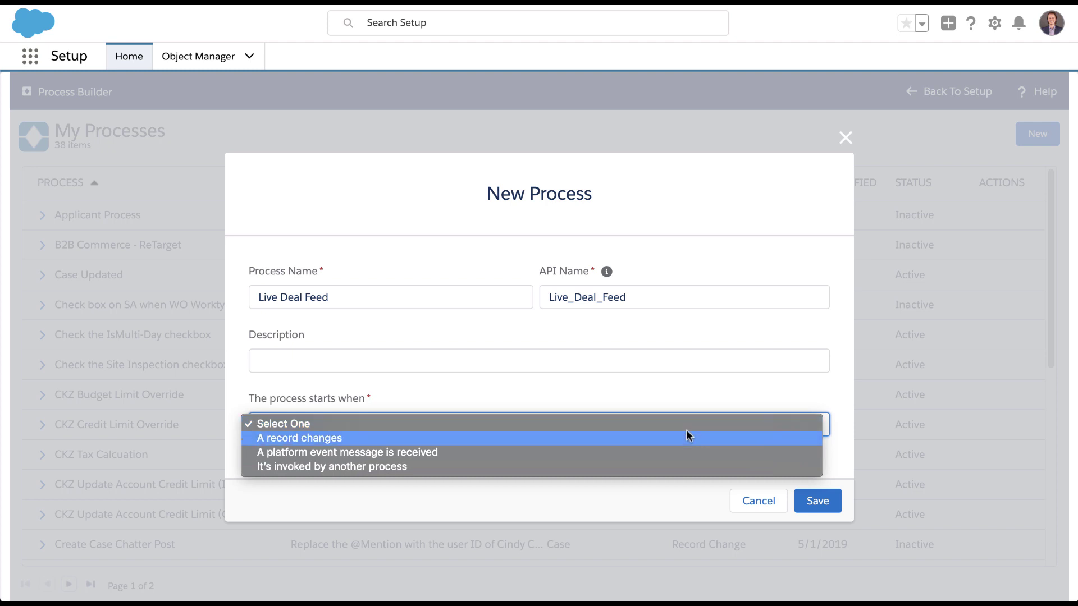
pyautogui.click(686, 435)
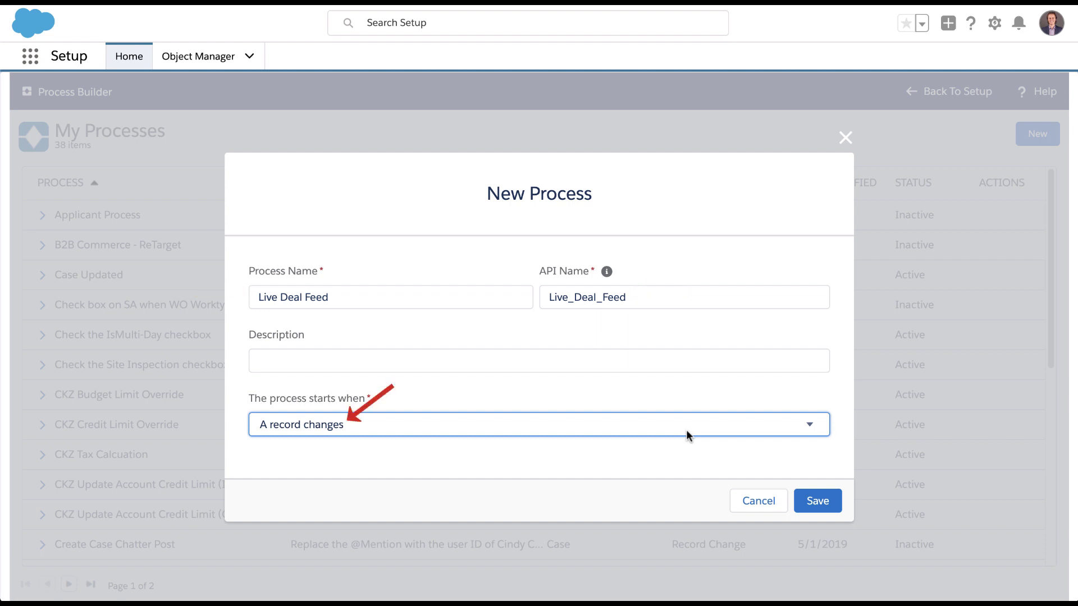
# Save the process and set Opportunity as its object, triggering when a record is created or edited.
pyautogui.click(798, 500)
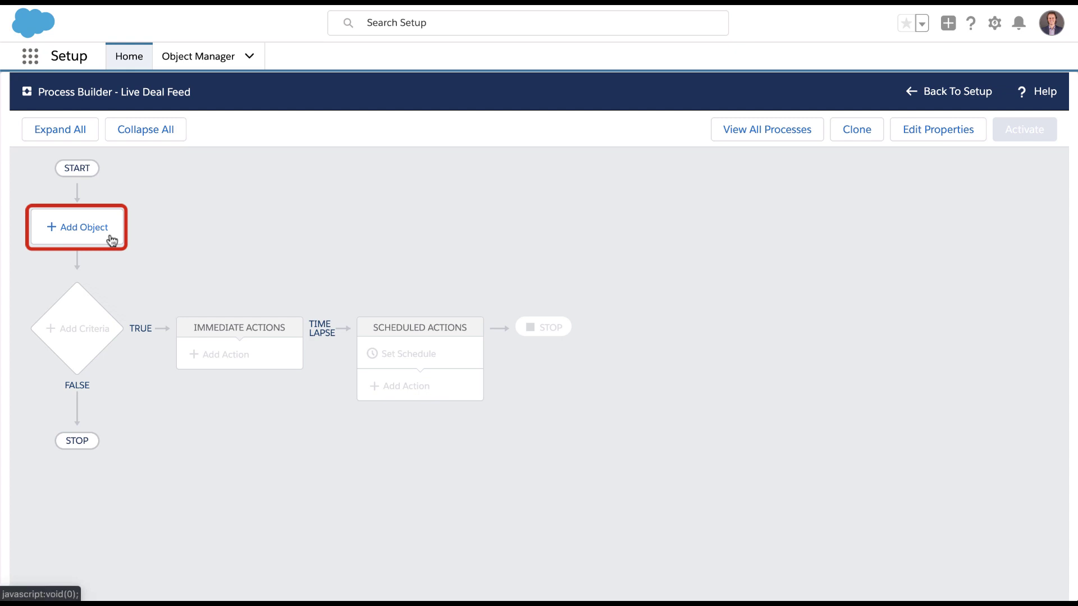
pyautogui.click(110, 240)
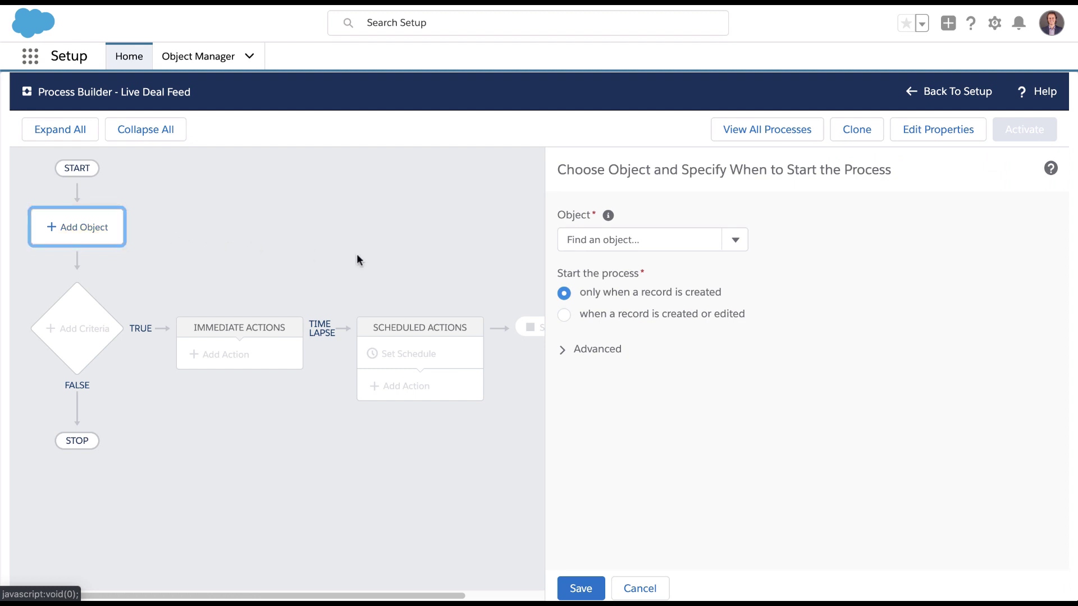
pyautogui.click(581, 240)
pyautogui.write('opportu')
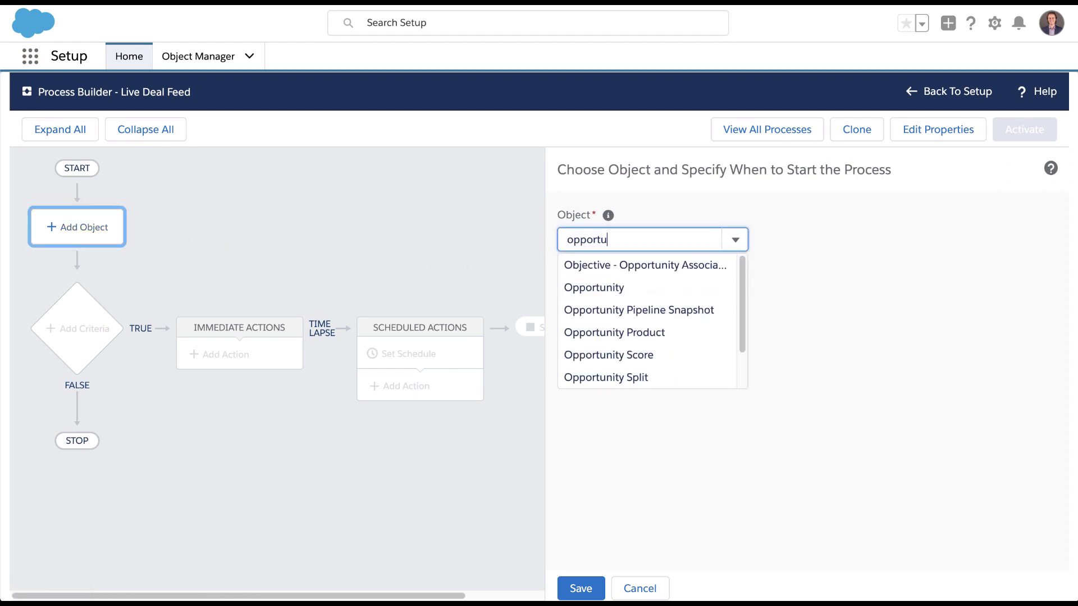
pyautogui.write('nity')
pyautogui.click(637, 286)
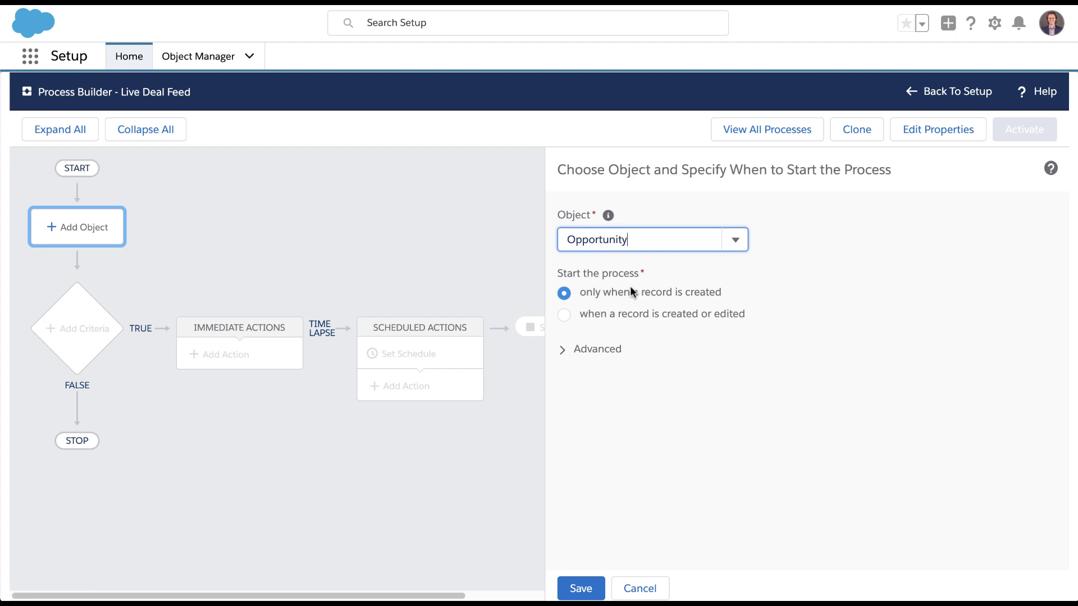
pyautogui.click(564, 316)
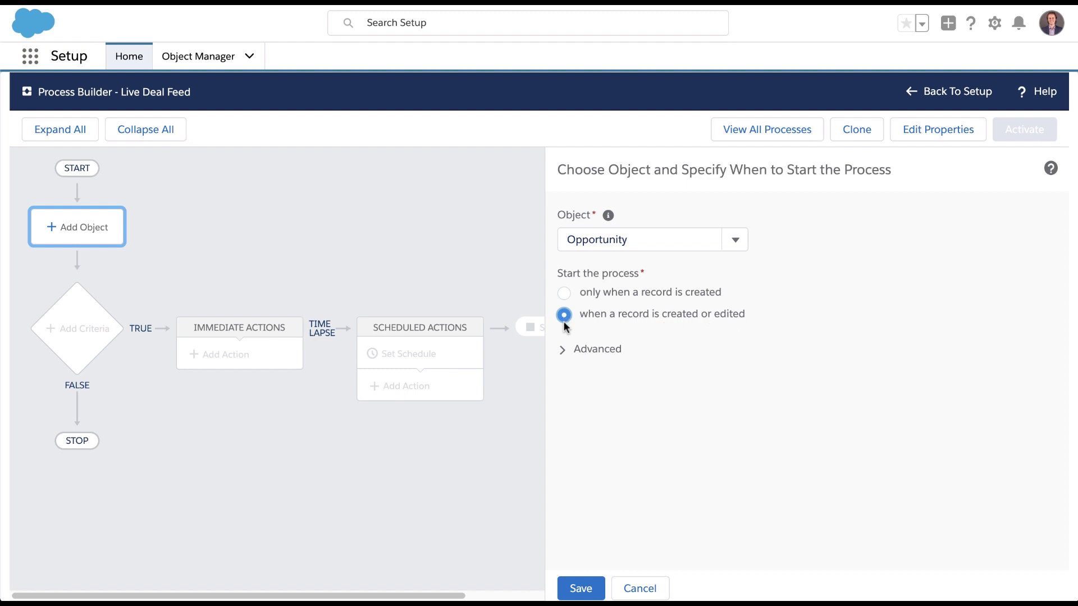
pyautogui.click(563, 589)
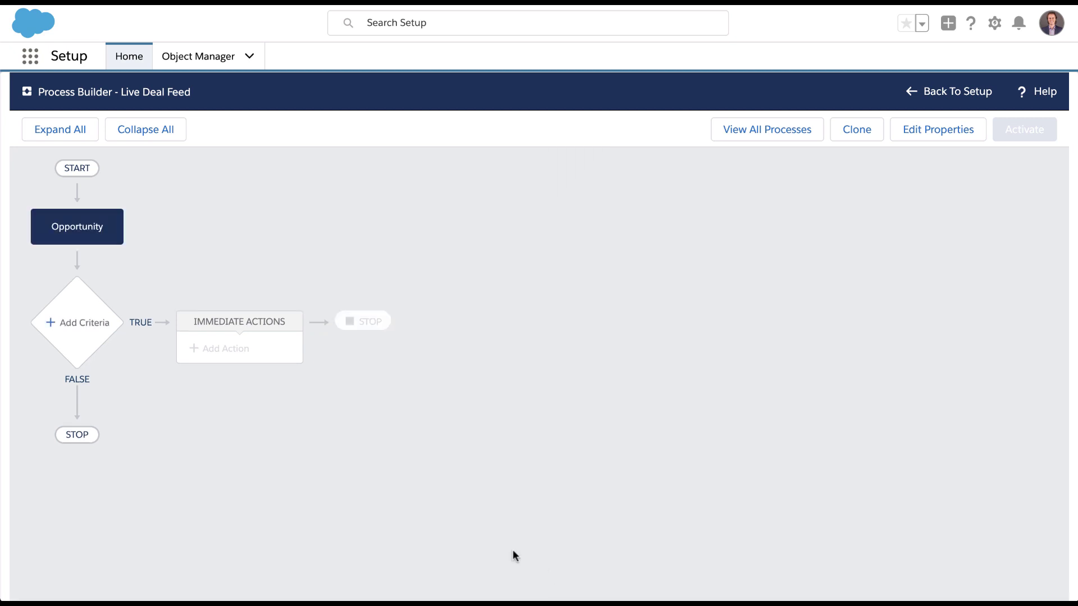
# Add criteria and name it 'Opportunity is Won'.
pyautogui.click(96, 346)
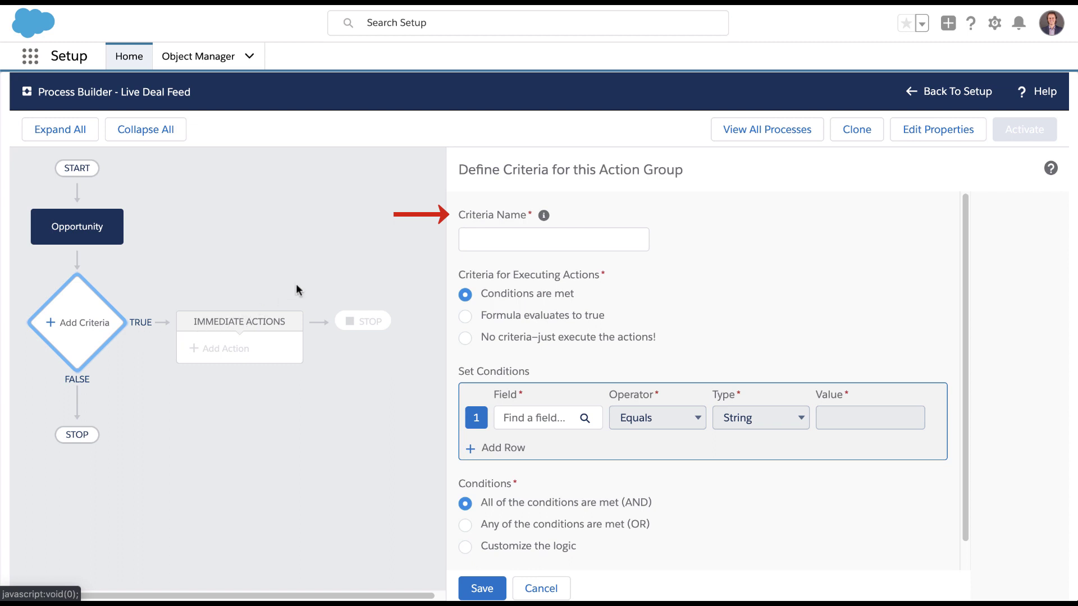
pyautogui.click(474, 240)
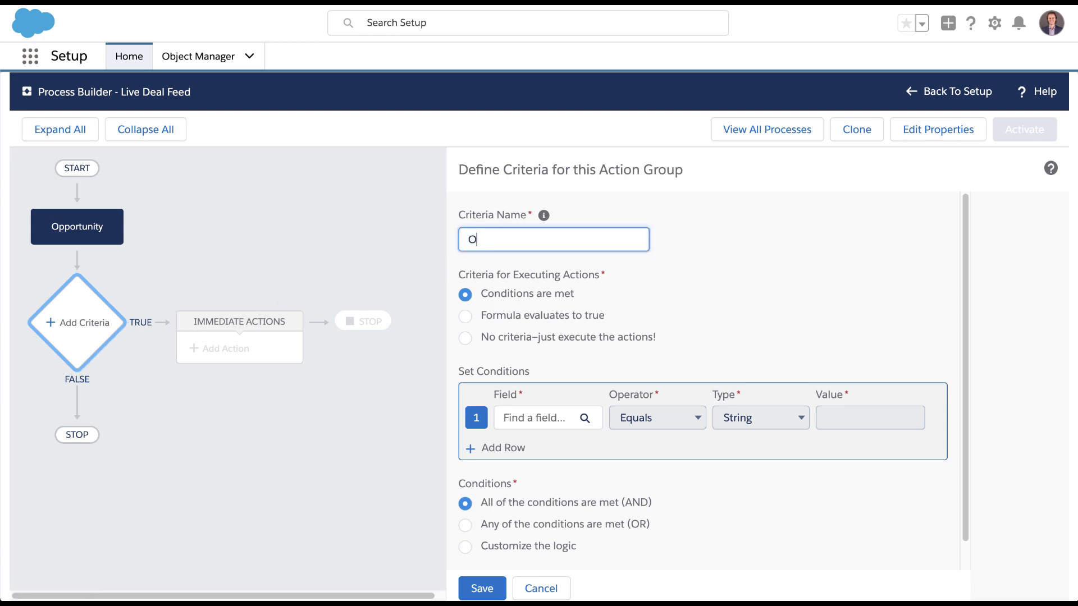
pyautogui.write('Opportunity')
pyautogui.write(' is Won')
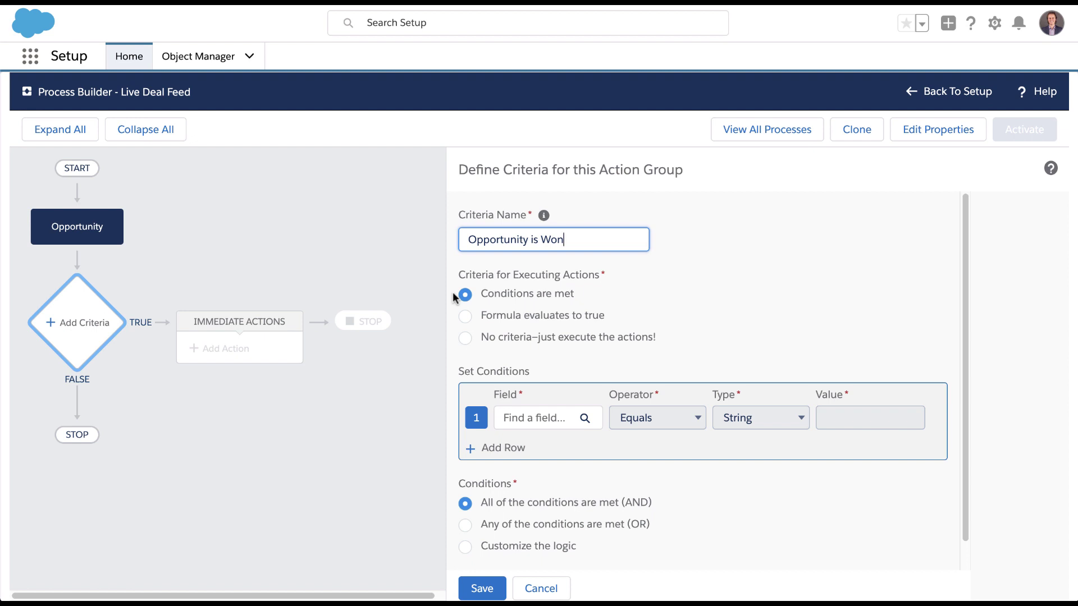
# Add a first condition requiring Stage Is Changed equals True.
pyautogui.click(527, 421)
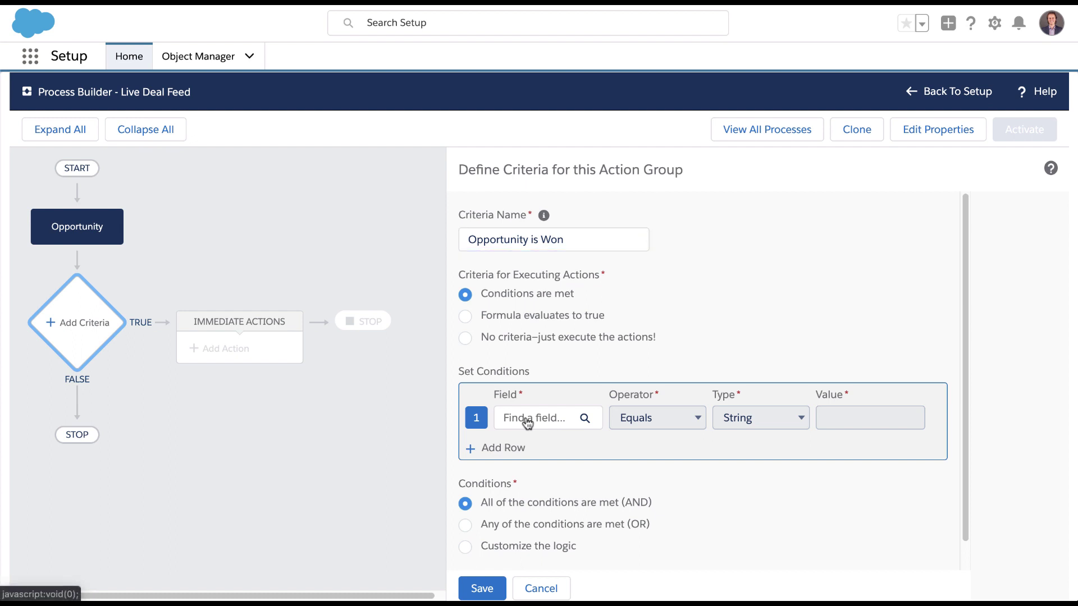
pyautogui.click(526, 421)
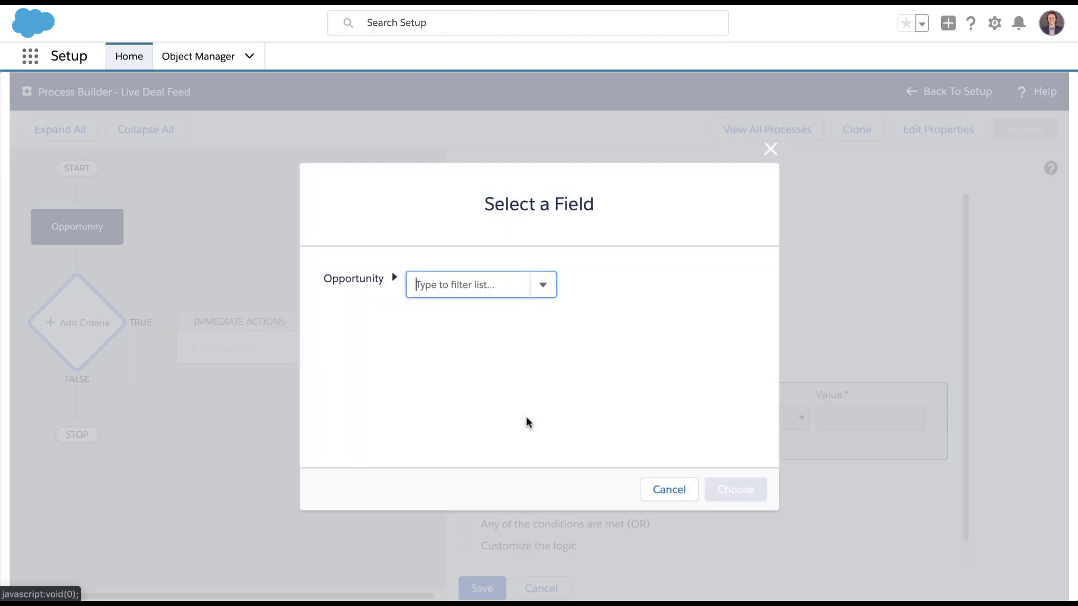
pyautogui.write('stage')
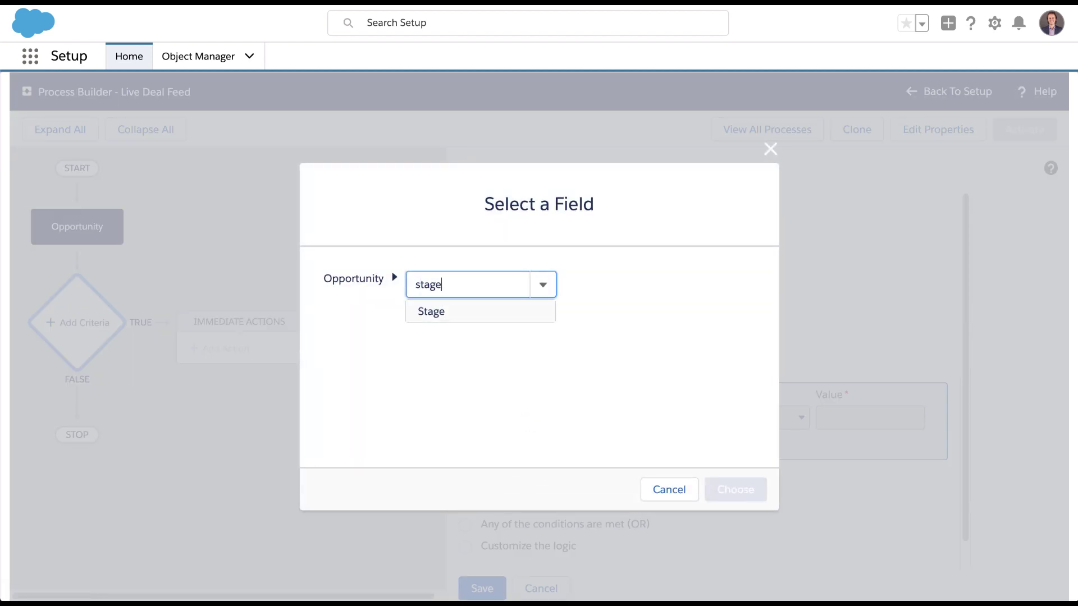
pyautogui.click(457, 311)
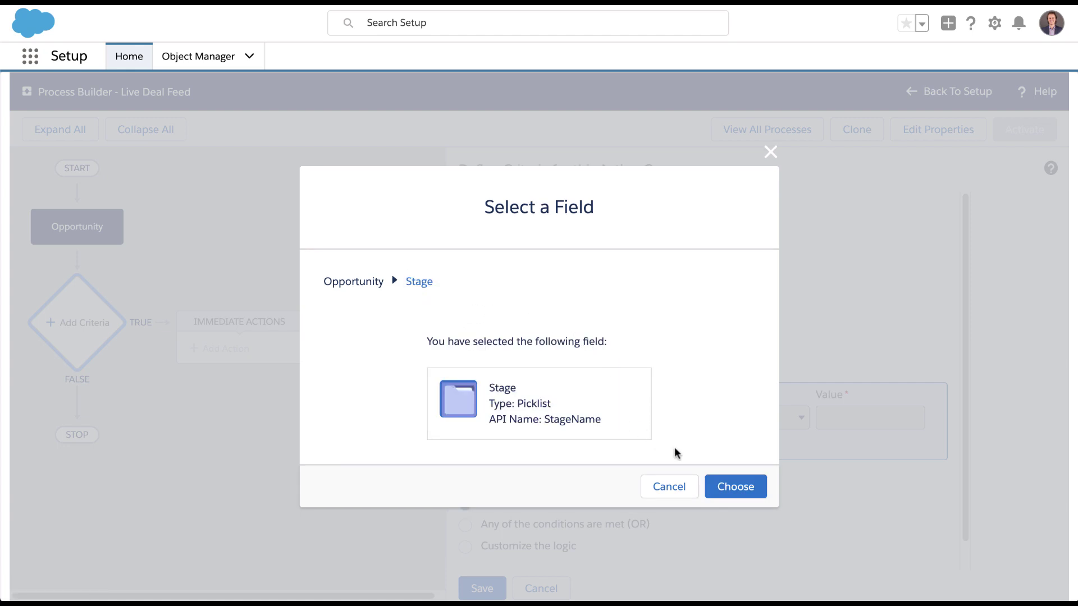
pyautogui.click(721, 488)
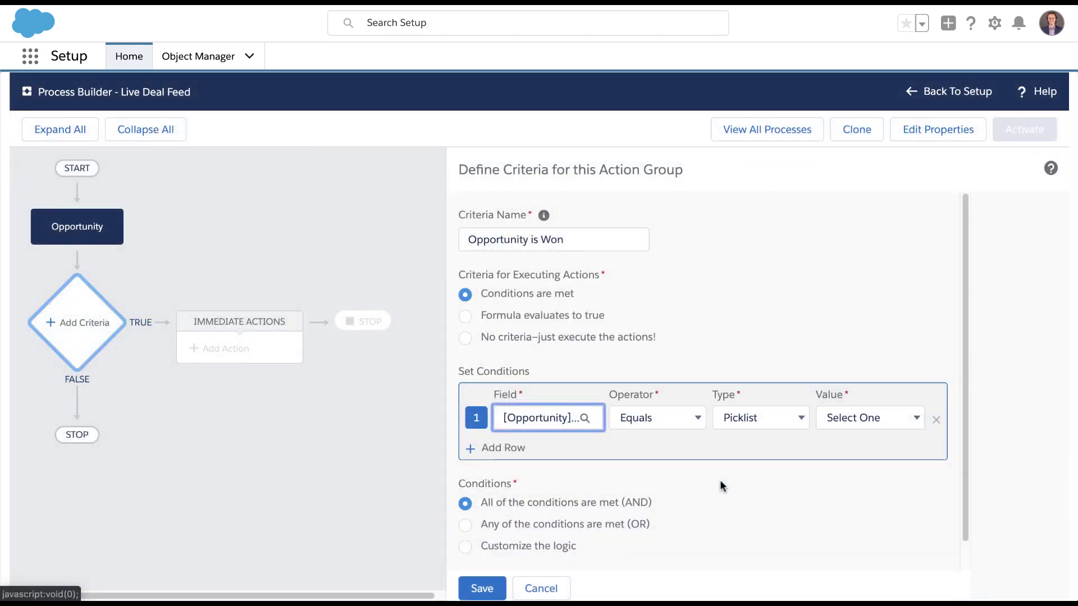
pyautogui.click(678, 418)
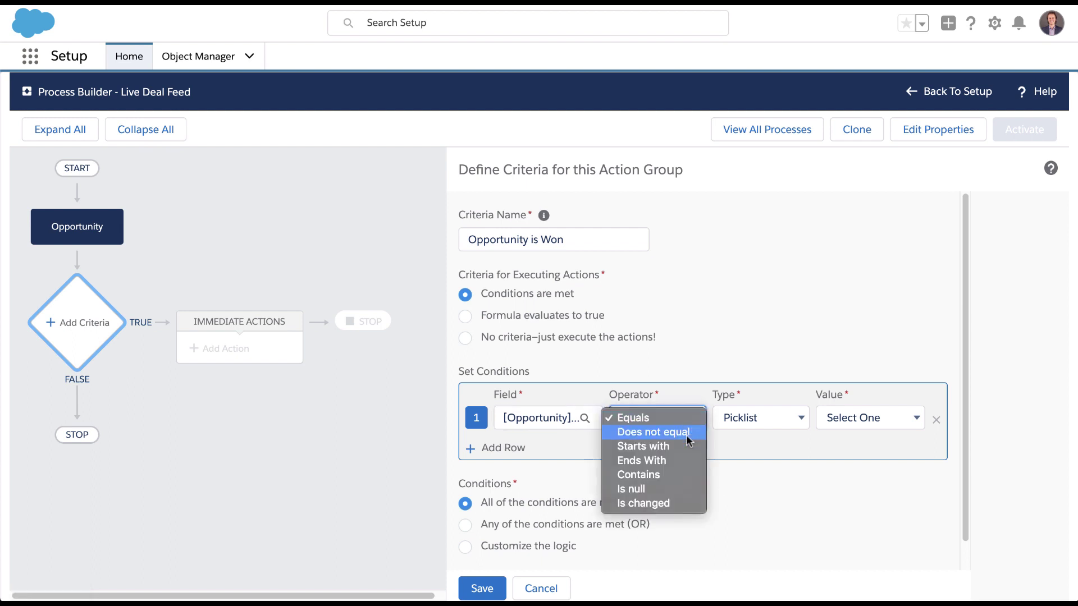
pyautogui.click(692, 503)
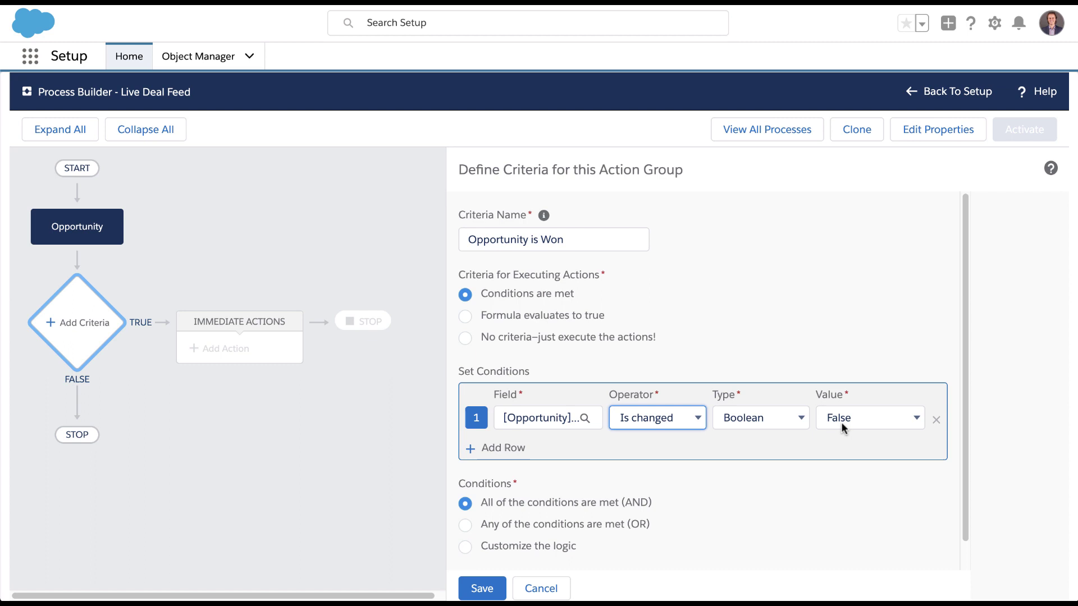
pyautogui.click(842, 422)
pyautogui.click(843, 407)
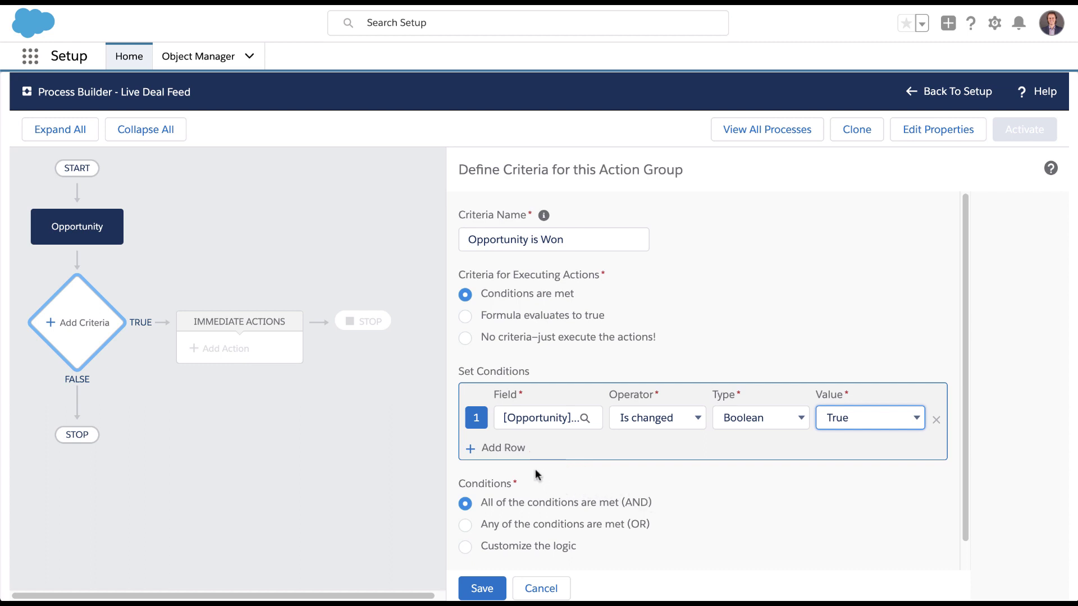
# Add a second condition requiring Stage equals Closed Won and save the criteria.
pyautogui.click(492, 450)
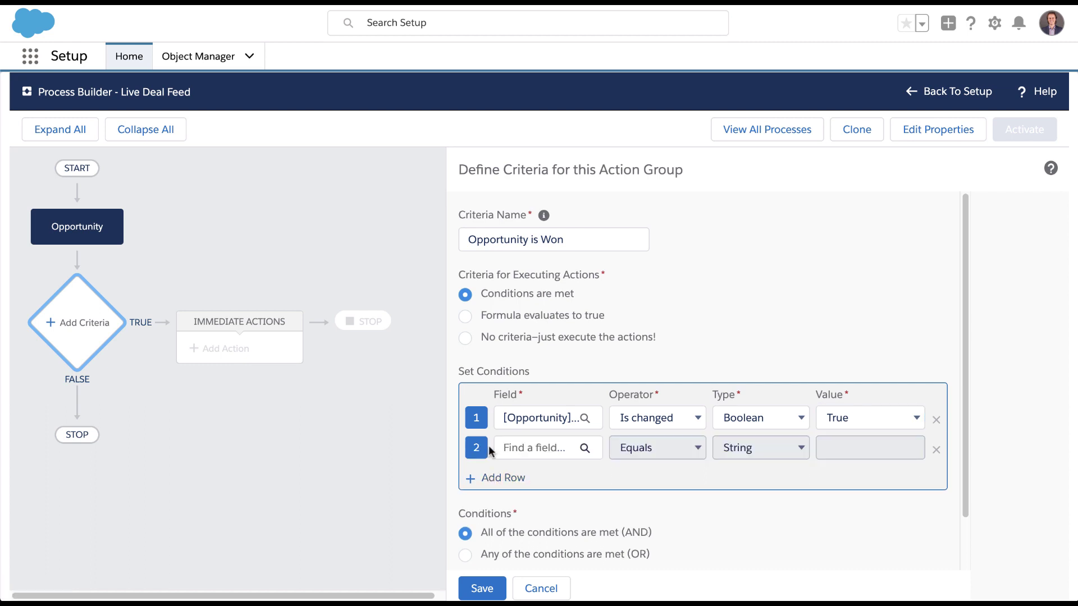
pyautogui.click(526, 444)
pyautogui.write('st')
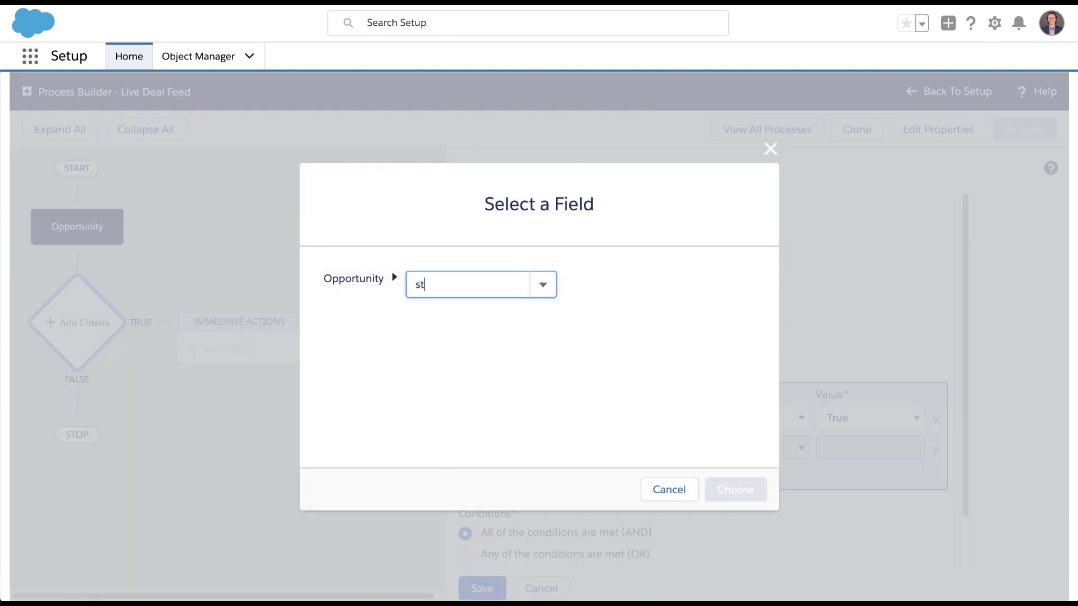
pyautogui.write('age')
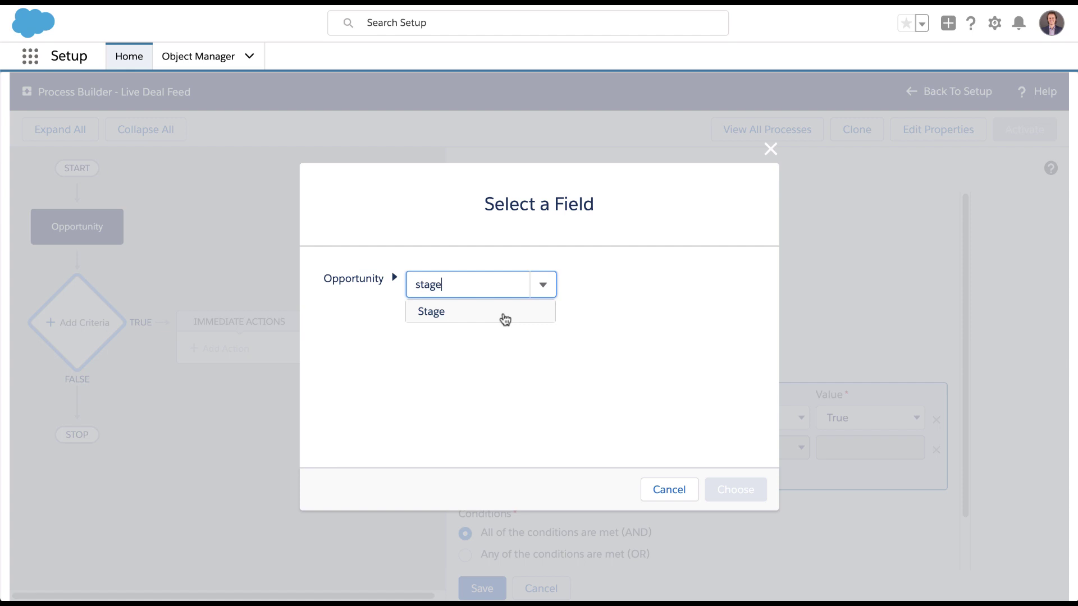
pyautogui.click(503, 313)
pyautogui.click(731, 489)
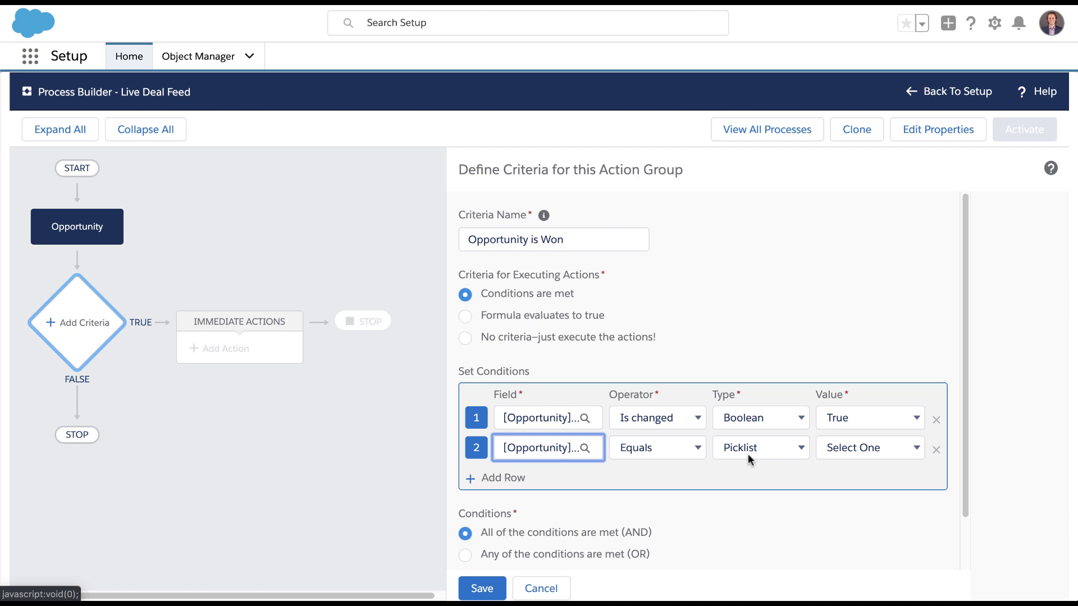
pyautogui.click(834, 449)
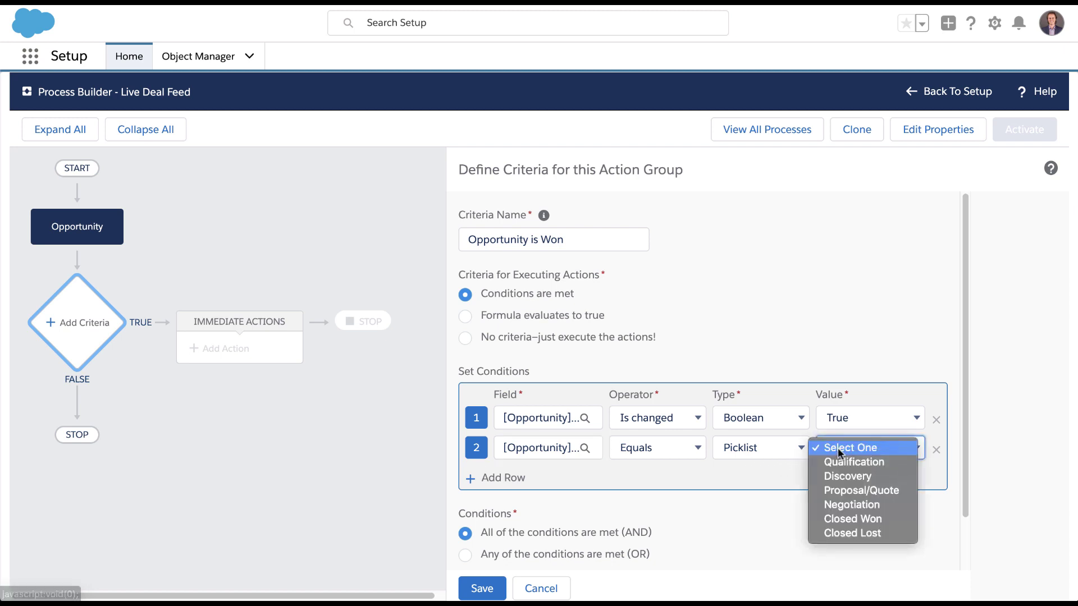
pyautogui.click(846, 519)
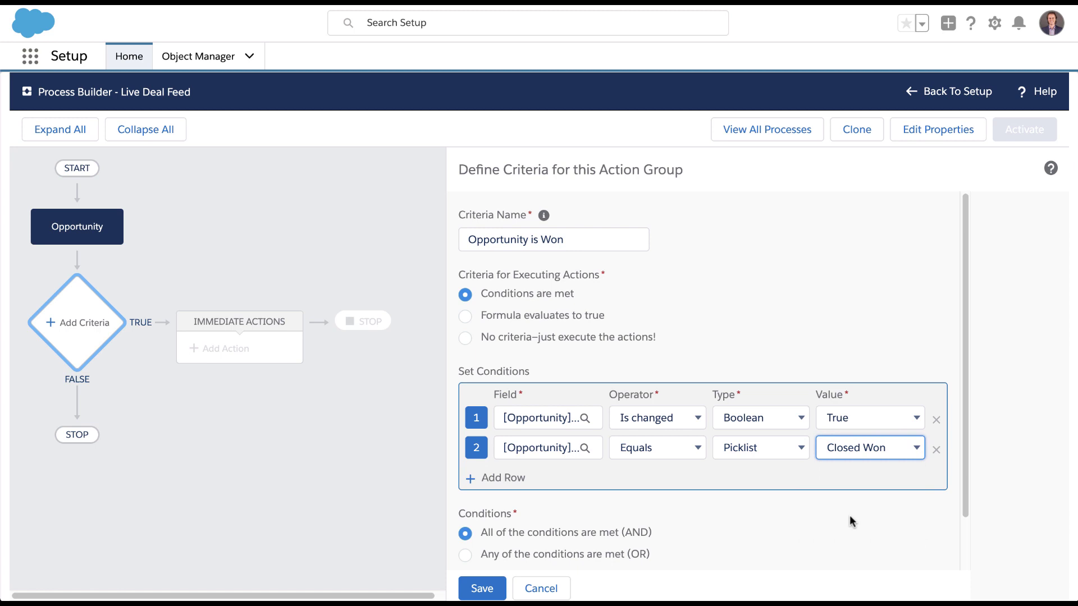
pyautogui.scroll(-2, 849, 516)
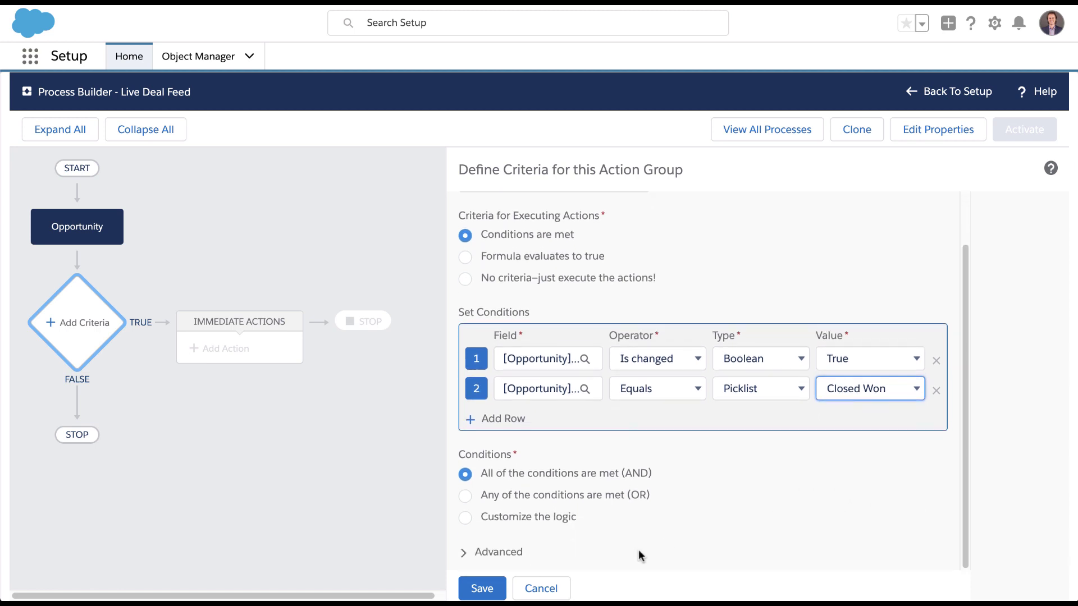
pyautogui.click(494, 589)
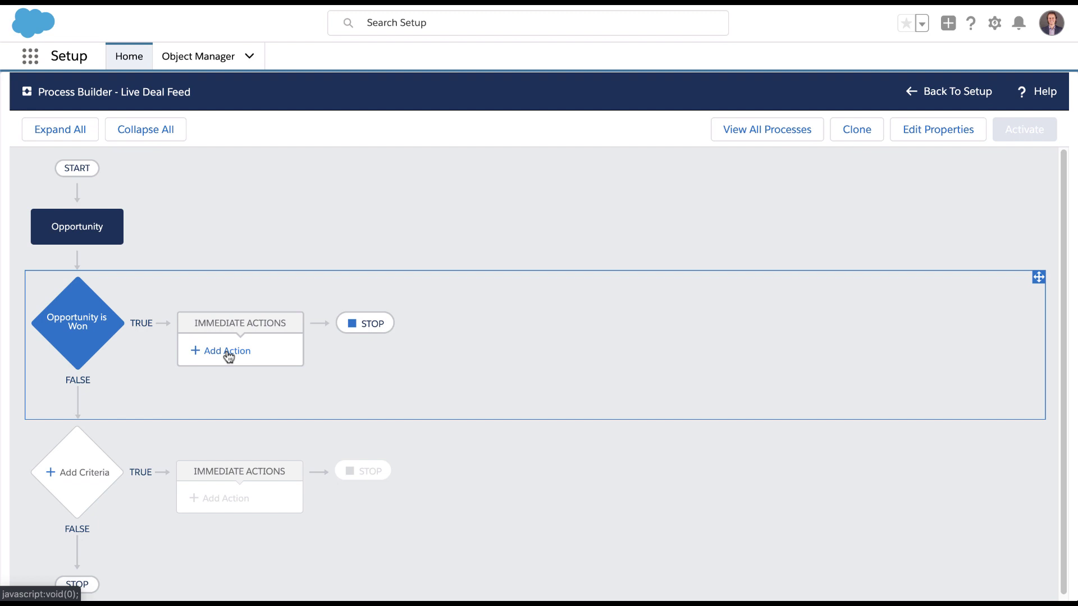
# Add a Quip action 'Notify of Win' set to Send Message in Document.
pyautogui.click(228, 356)
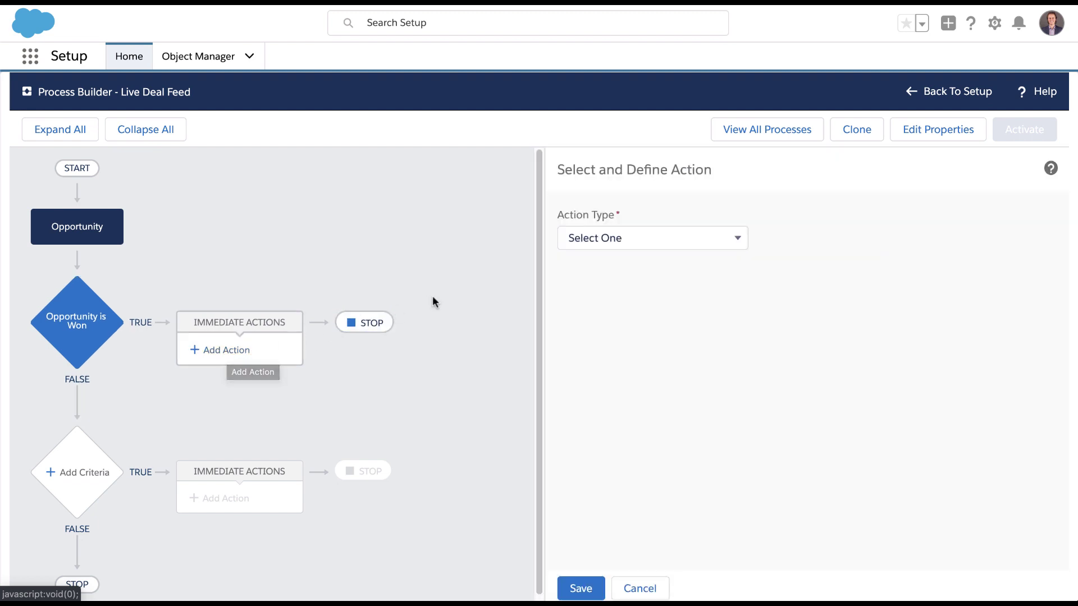
pyautogui.click(674, 238)
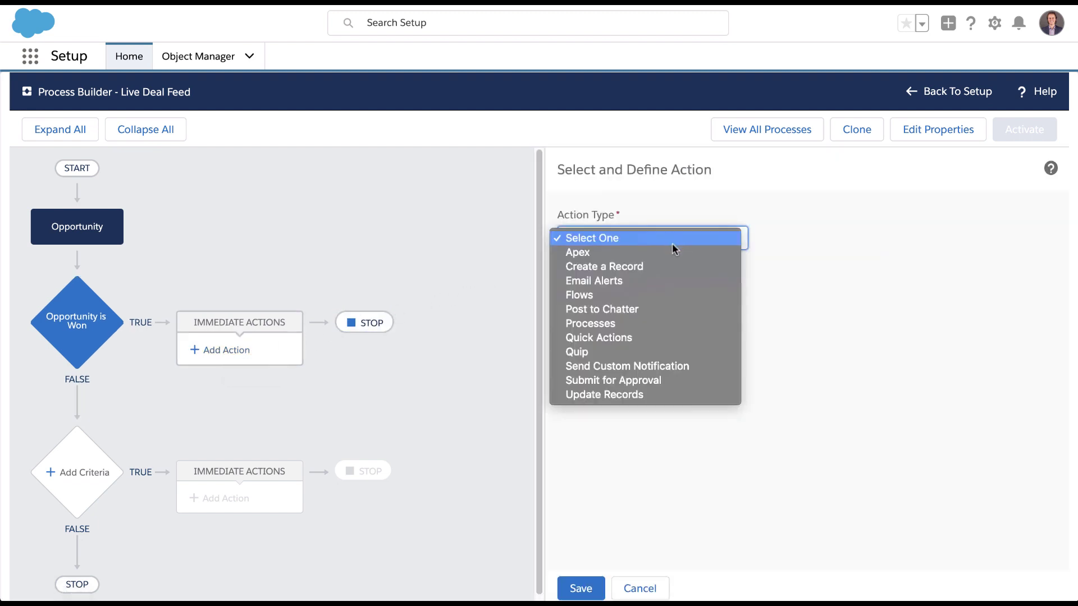
pyautogui.click(674, 349)
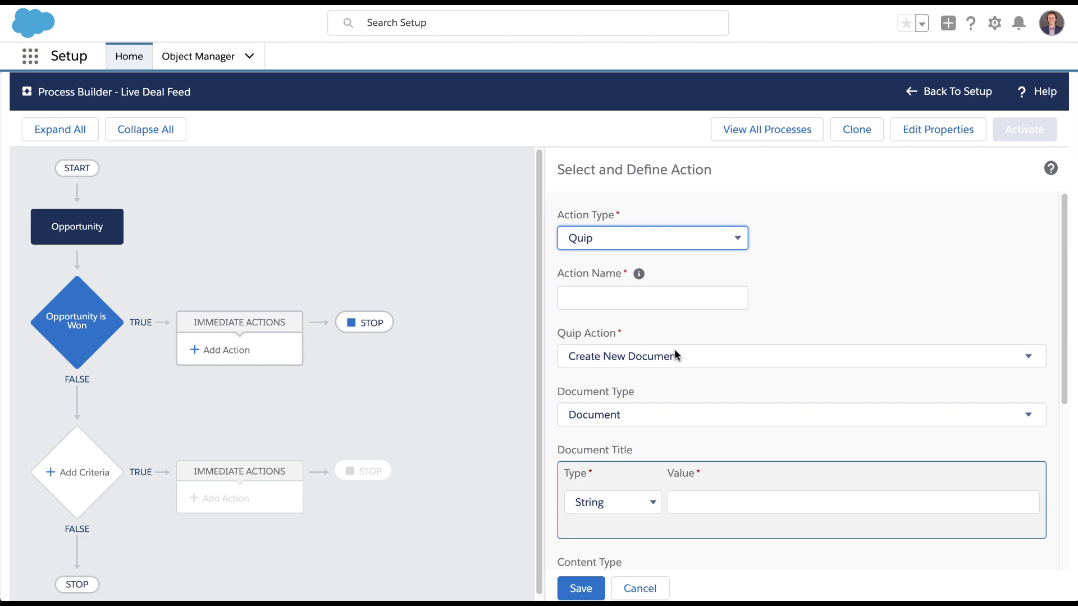
pyautogui.click(679, 298)
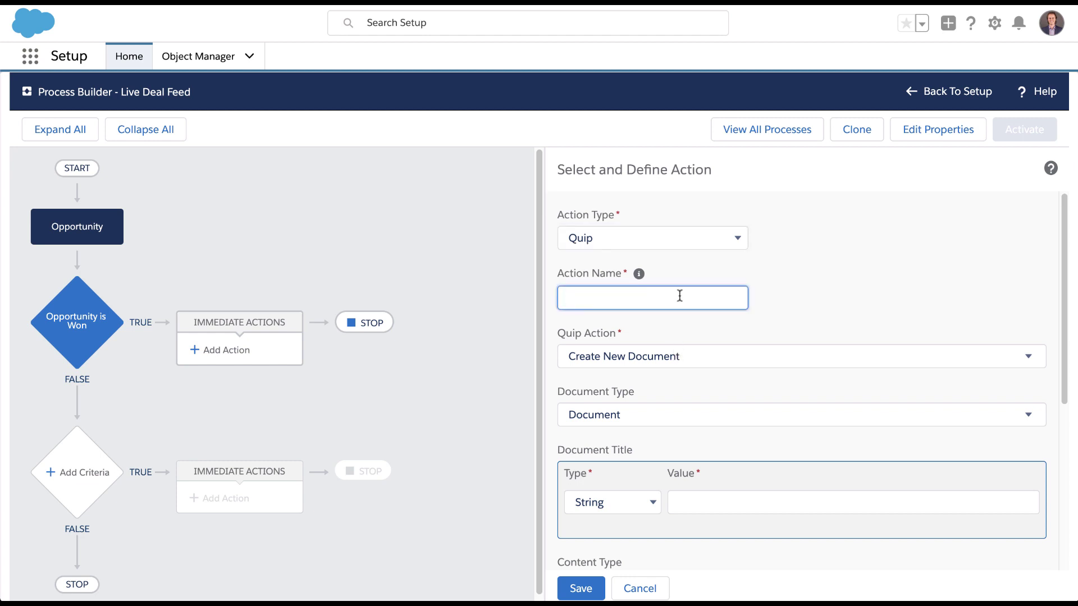
pyautogui.write('Notify')
pyautogui.write(' of Win')
pyautogui.click(756, 355)
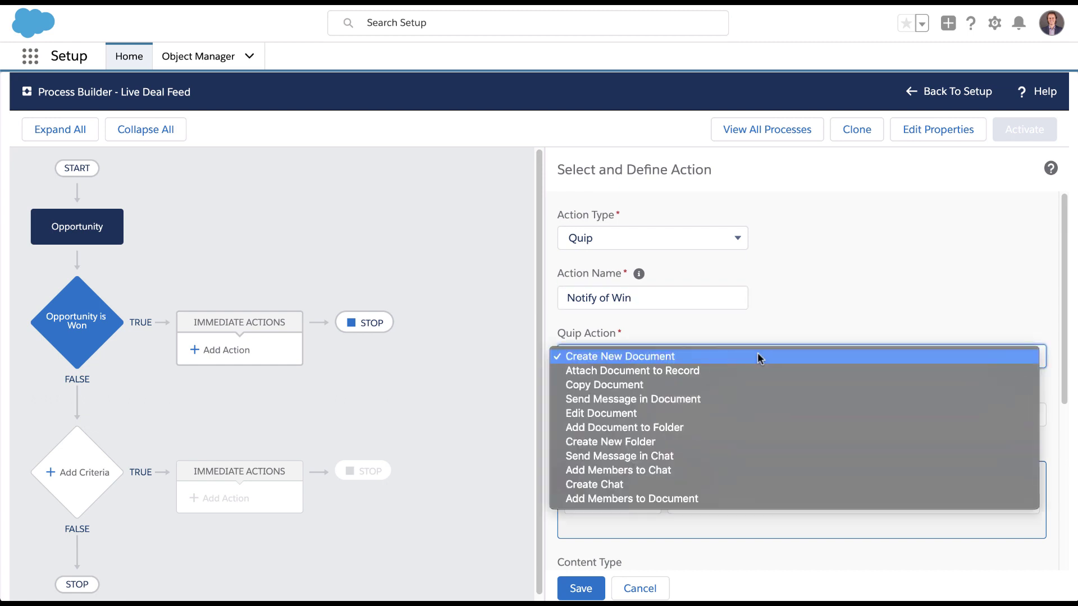
pyautogui.click(766, 399)
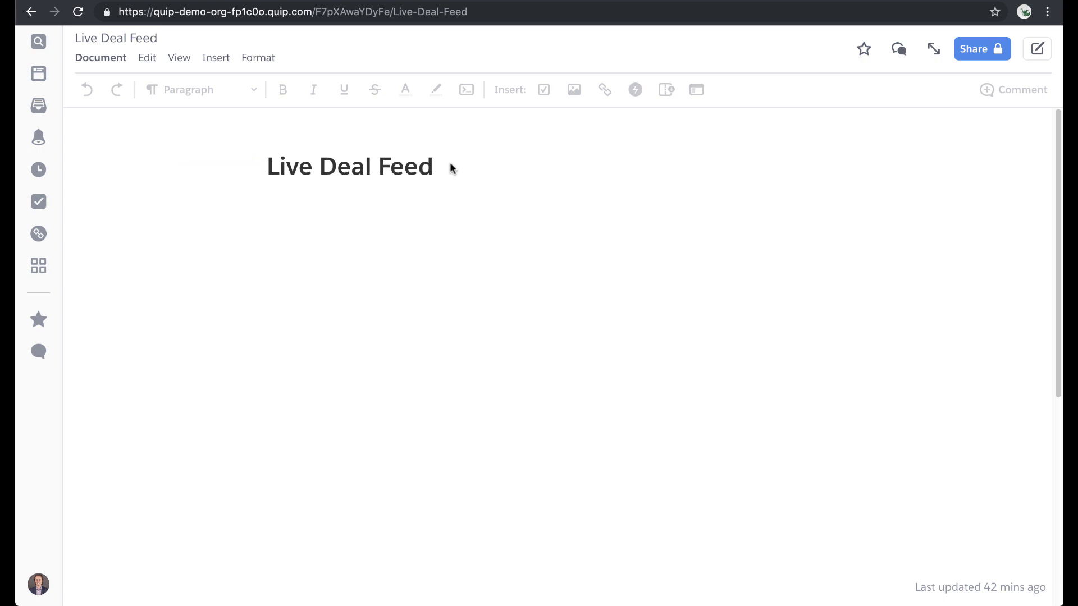
# Copy the Live Deal Feed Quip document's web address.
pyautogui.click(412, 12)
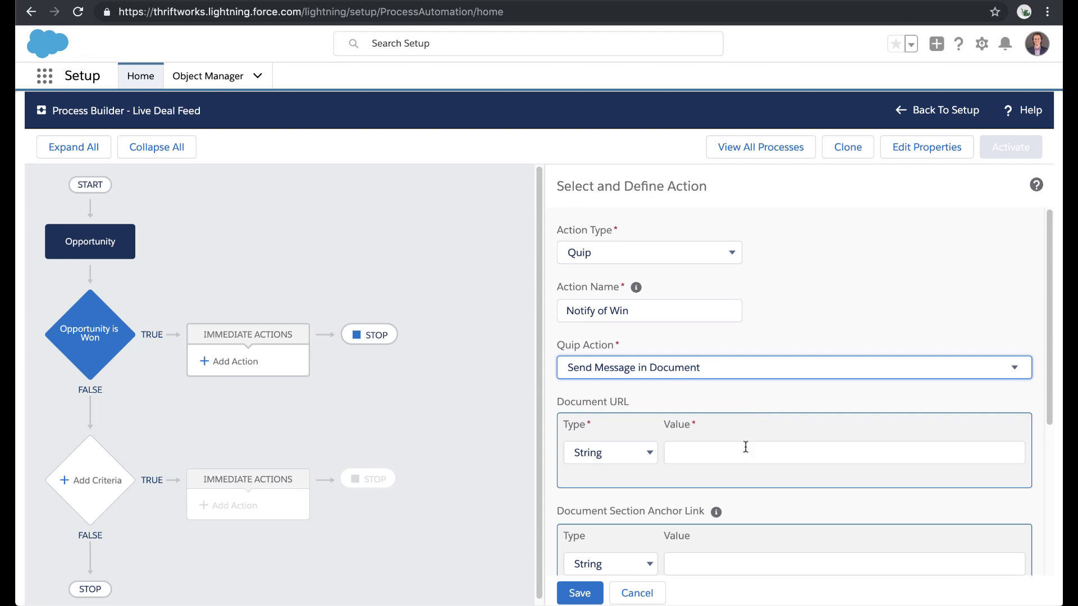
# Paste the Live Deal Feed Quip URL into the action's Document URL value.
pyautogui.click(746, 449)
pyautogui.hotkey('ctrl', 'v')
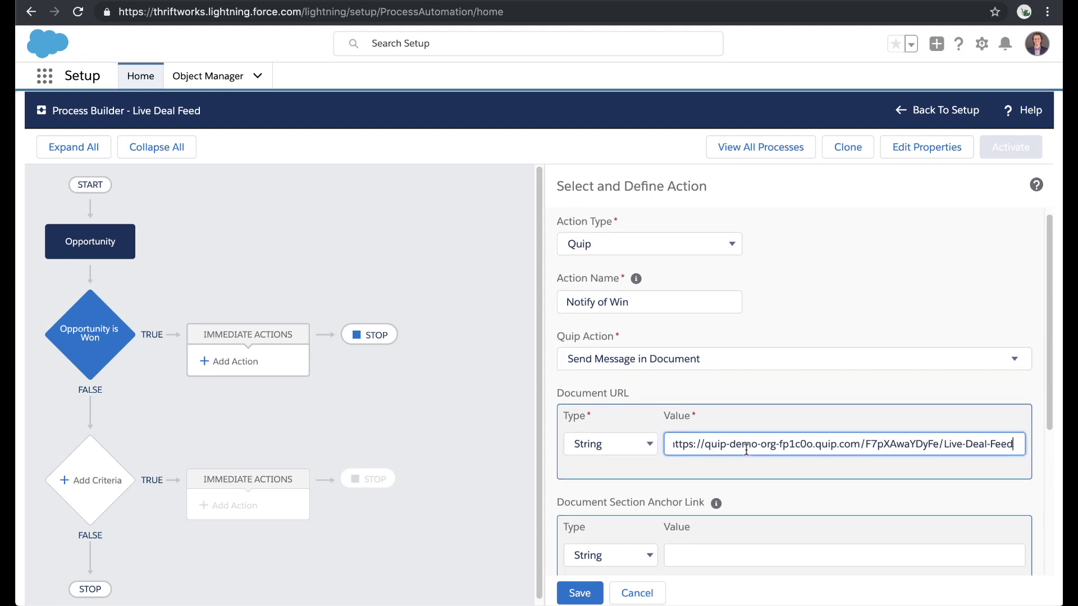
pyautogui.scroll(-3, 746, 450)
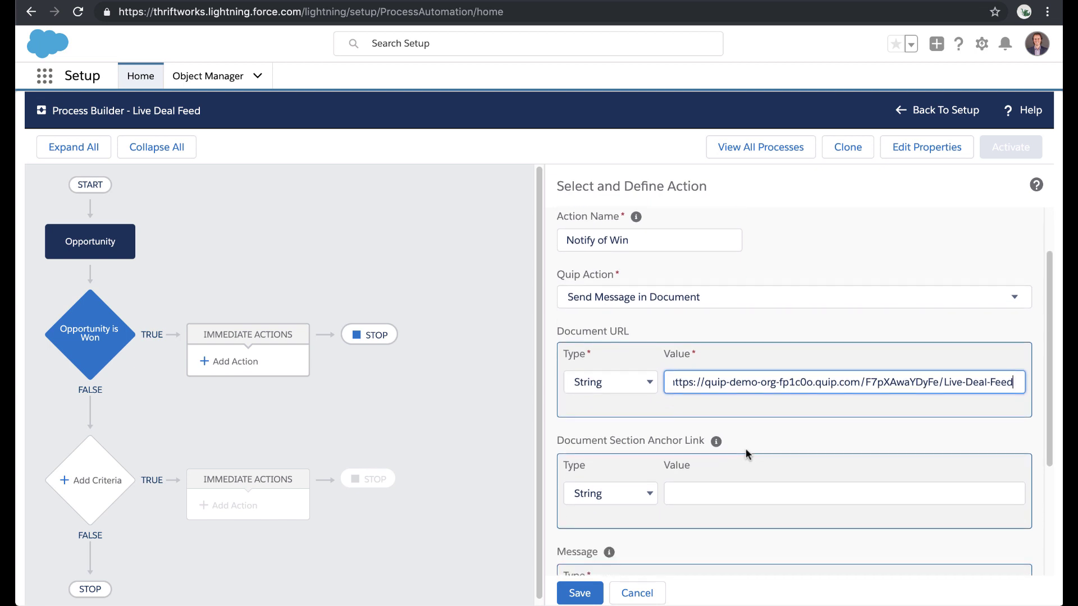
pyautogui.scroll(-1, 747, 456)
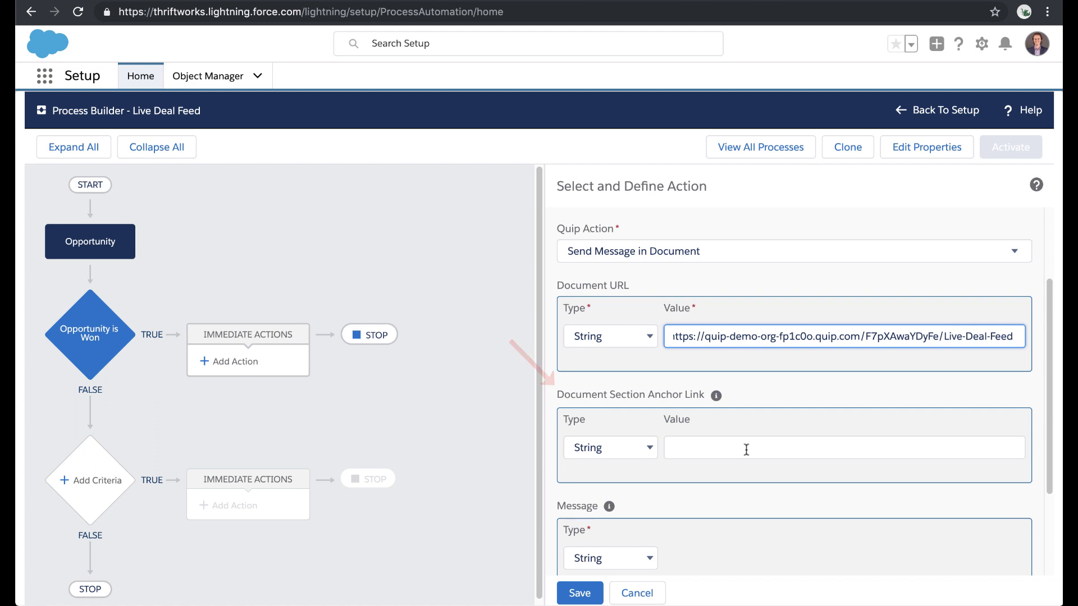
pyautogui.scroll(-2, 746, 450)
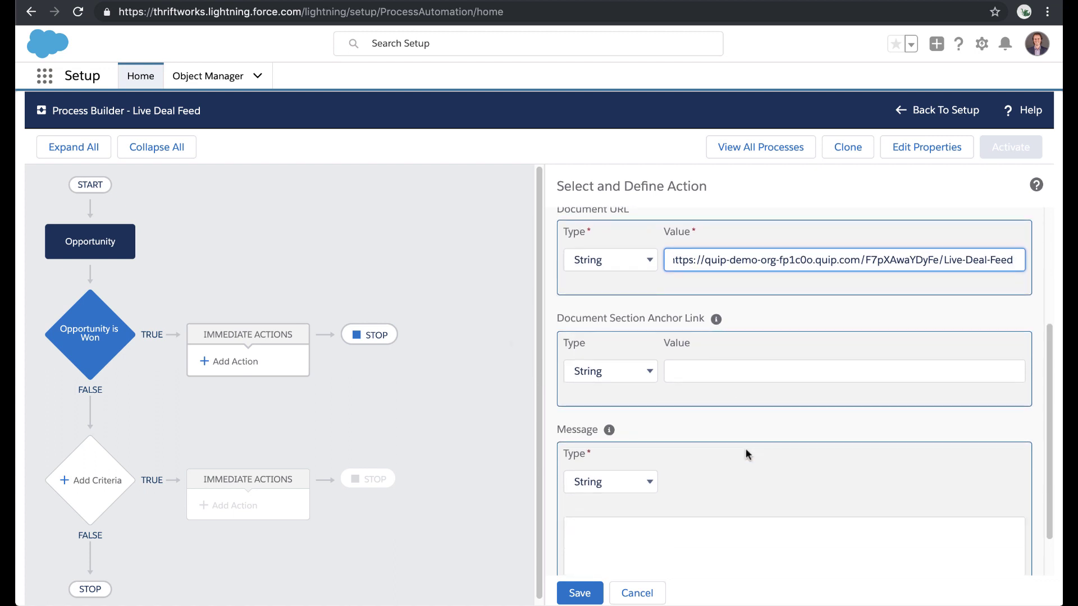
pyautogui.scroll(-2, 746, 455)
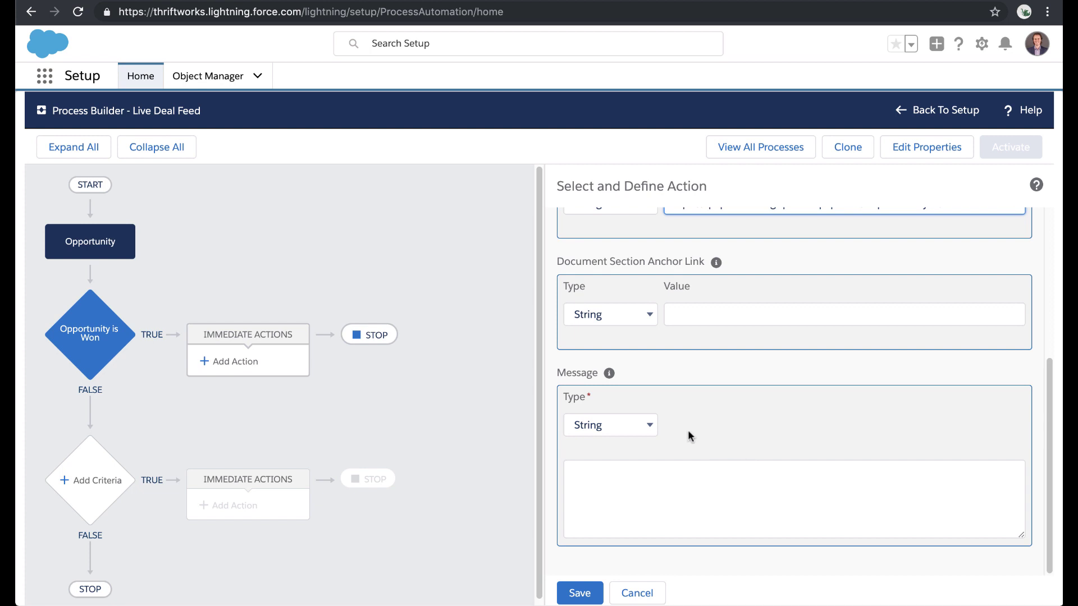
# Set the message to a Congrats formula listing the opportunity owner, name, amount and link.
pyautogui.click(648, 426)
pyautogui.click(637, 466)
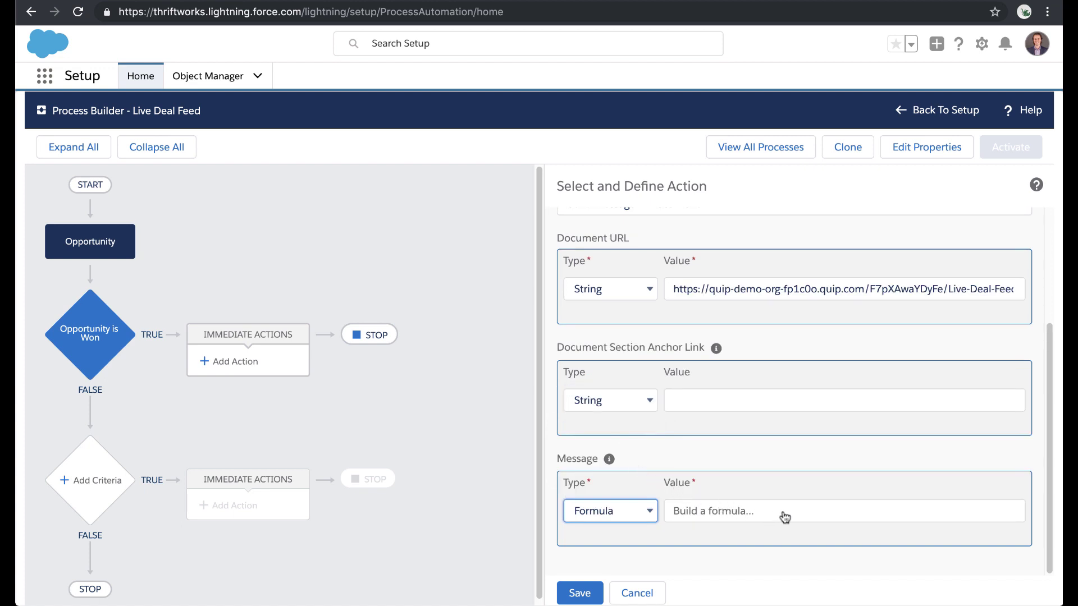
pyautogui.click(783, 512)
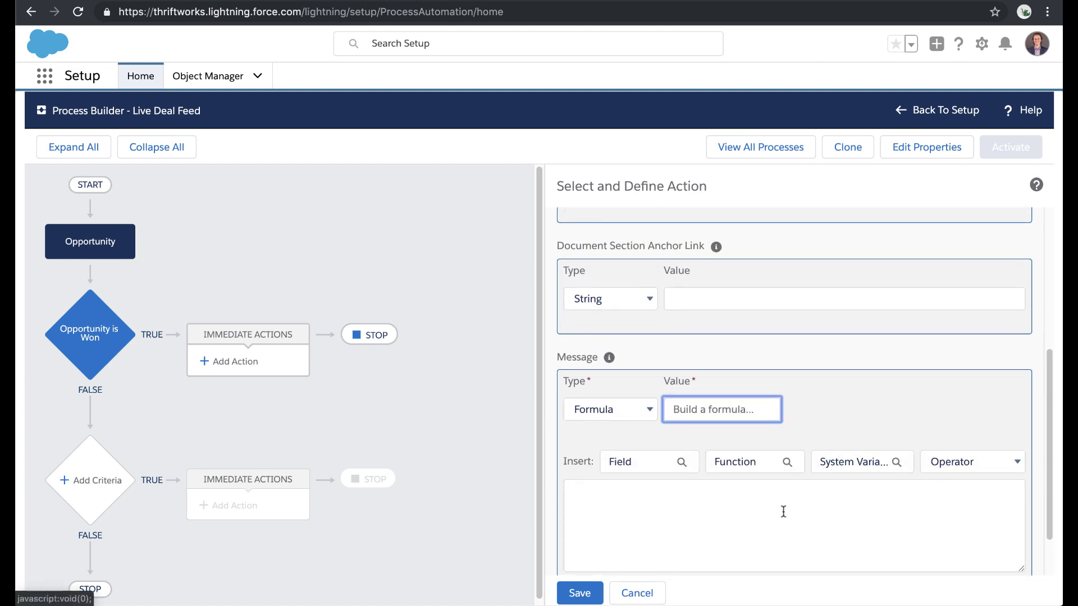
pyautogui.click(774, 469)
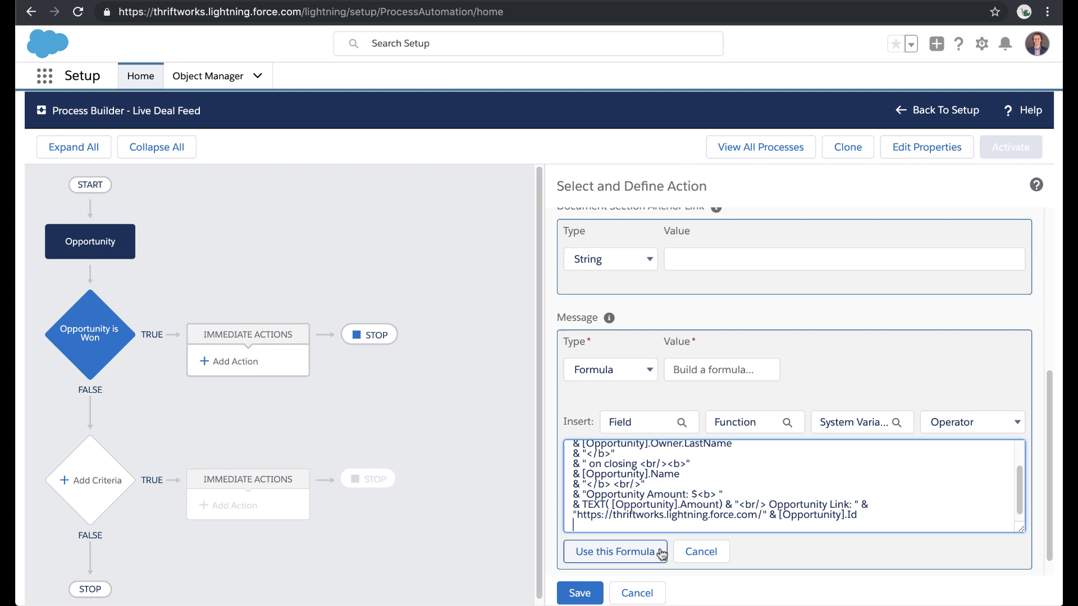
pyautogui.click(615, 552)
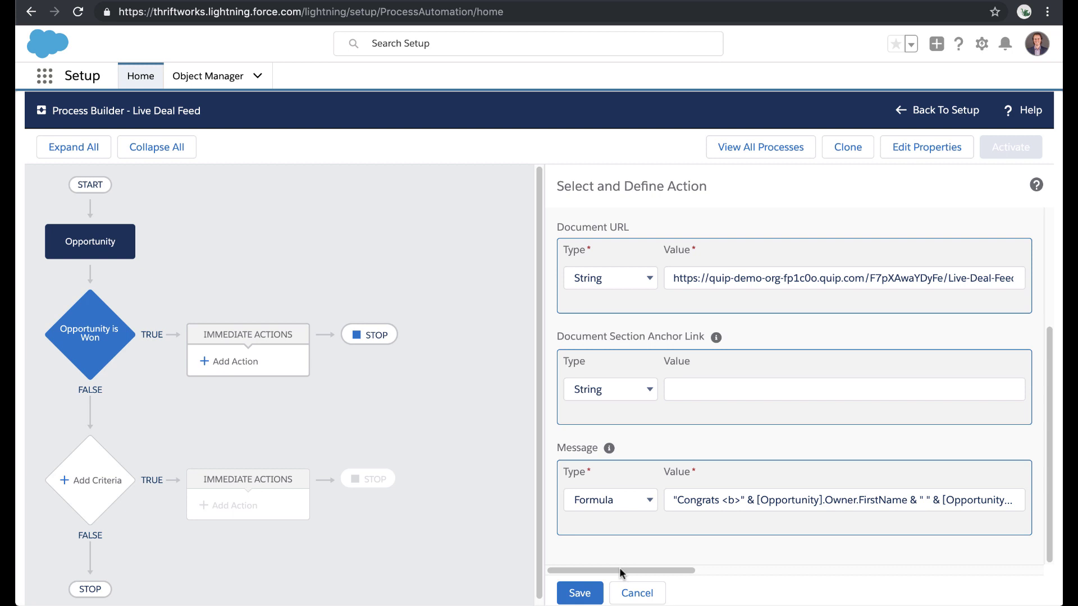
# Save the Notify of Win action, then activate the process and confirm.
pyautogui.click(595, 594)
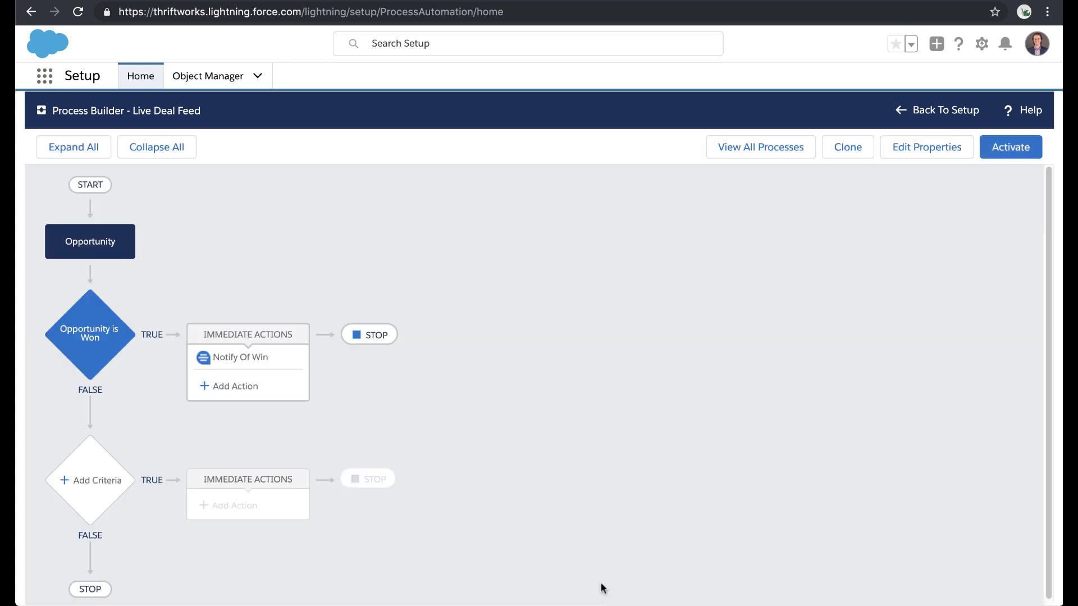
pyautogui.click(993, 160)
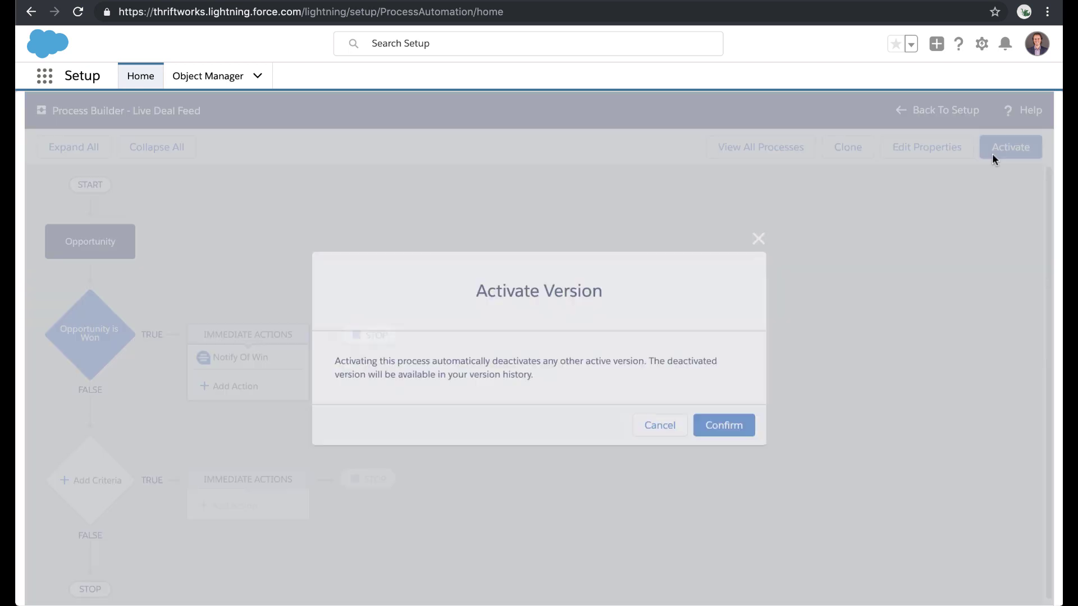
pyautogui.click(729, 429)
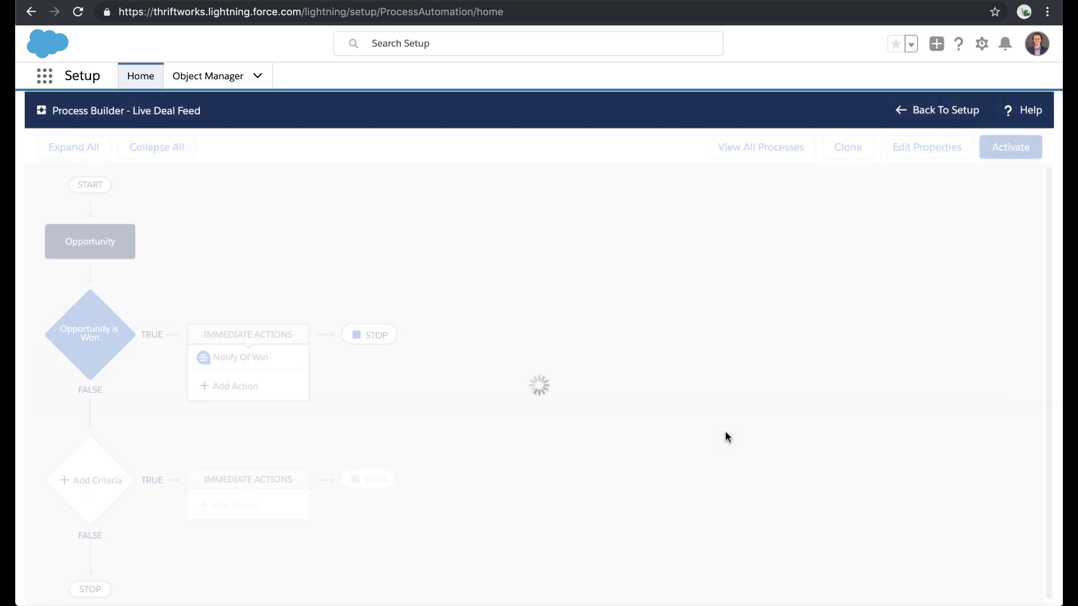